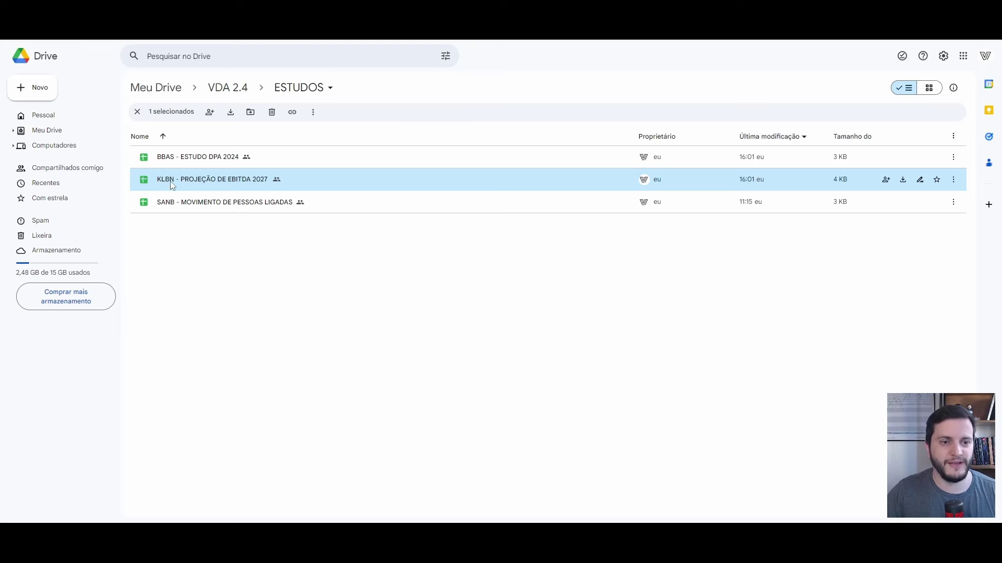
Open the KLBN - PROJEÇÃO DE EBITDA 2027 spreadsheet and select the 2010 header cell on the ATUAL sheet.
{"action": "double_click", "coordinate": [247, 183]}
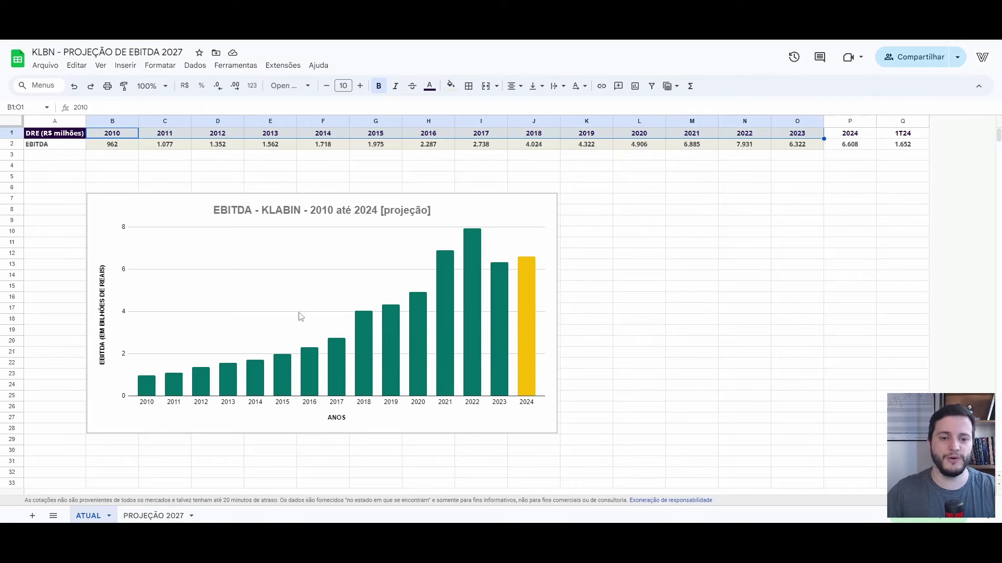
{"action": "left_click", "coordinate": [128, 170]}
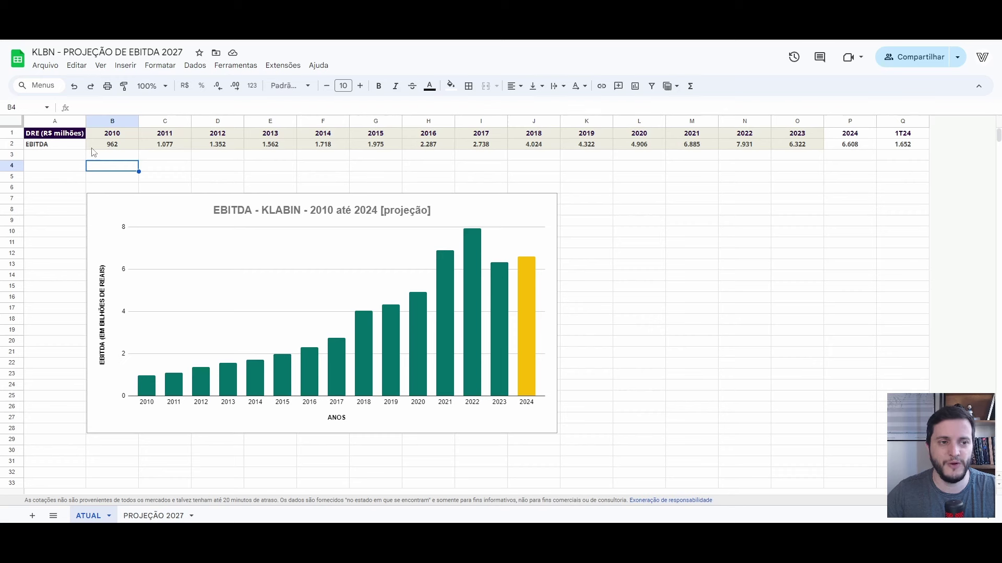
{"action": "left_click", "coordinate": [61, 134]}
{"action": "left_click", "coordinate": [112, 136]}
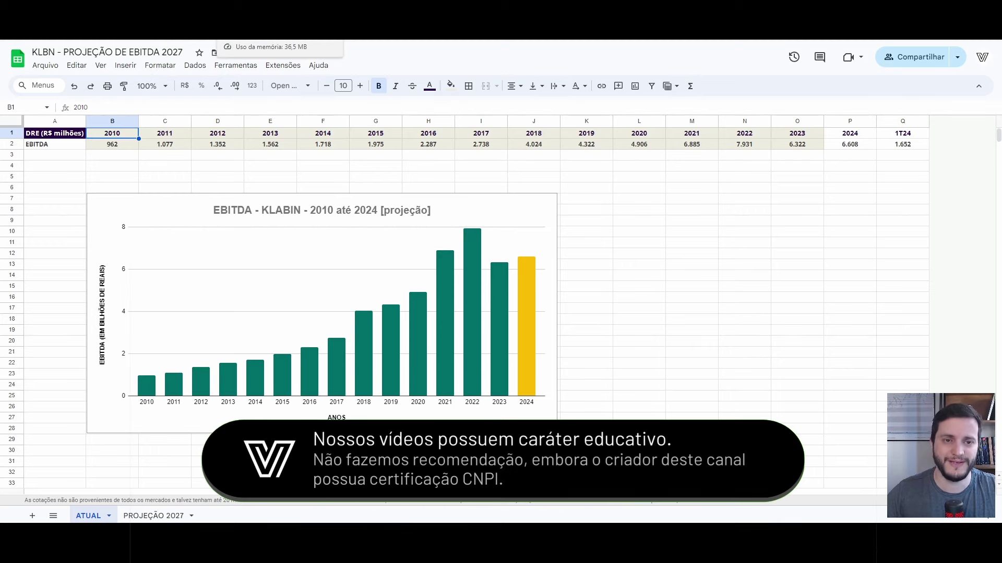
Switch to Klabin's investor relations site and view the 2024 documents in the Central de Resultados.
{"action": "left_click", "coordinate": [245, 28]}
{"action": "scroll", "coordinate": [468, 131], "scroll_direction": "up", "scroll_amount": 2}
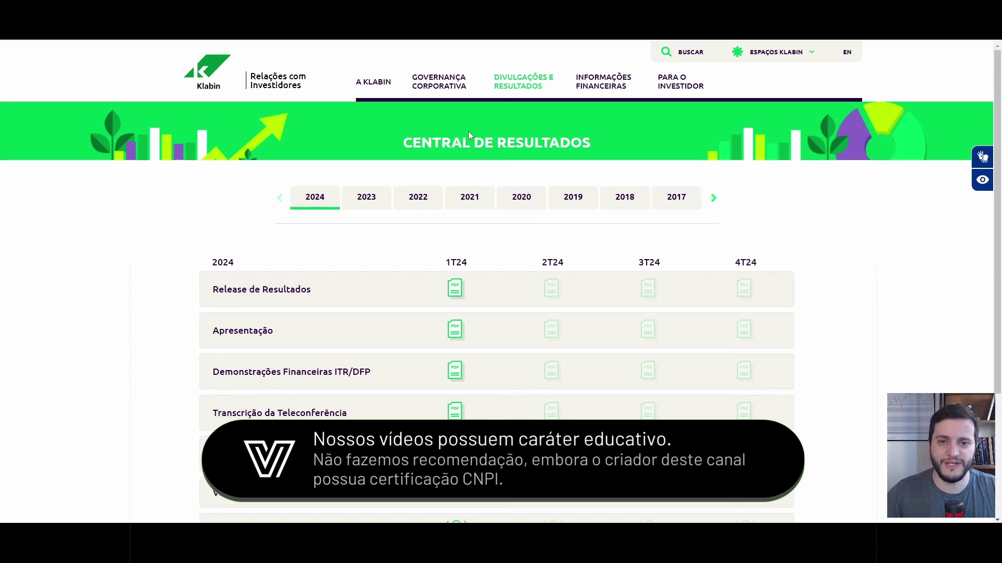
{"action": "mouse_move", "coordinate": [516, 86]}
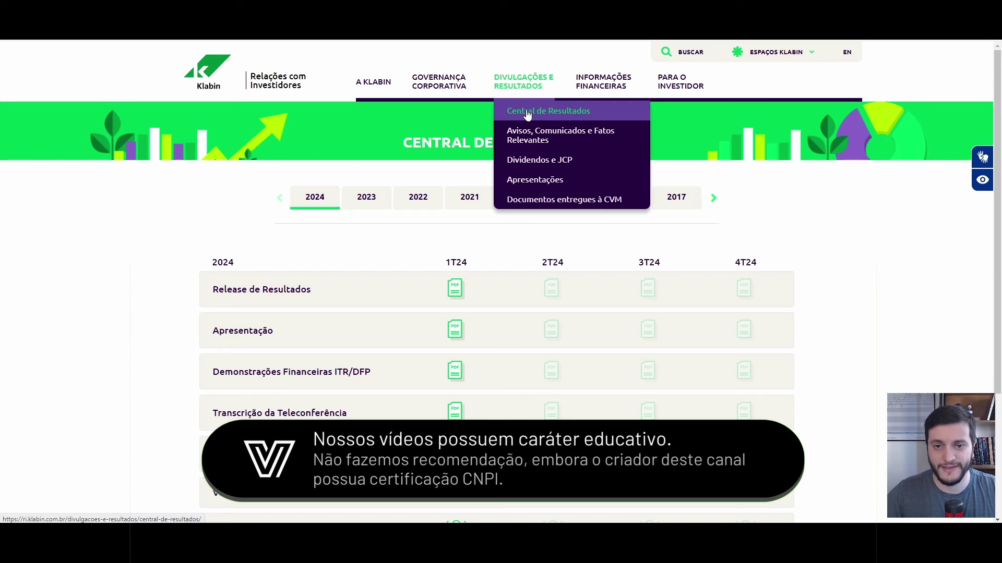
{"action": "scroll", "coordinate": [394, 228], "scroll_direction": "down", "scroll_amount": 3}
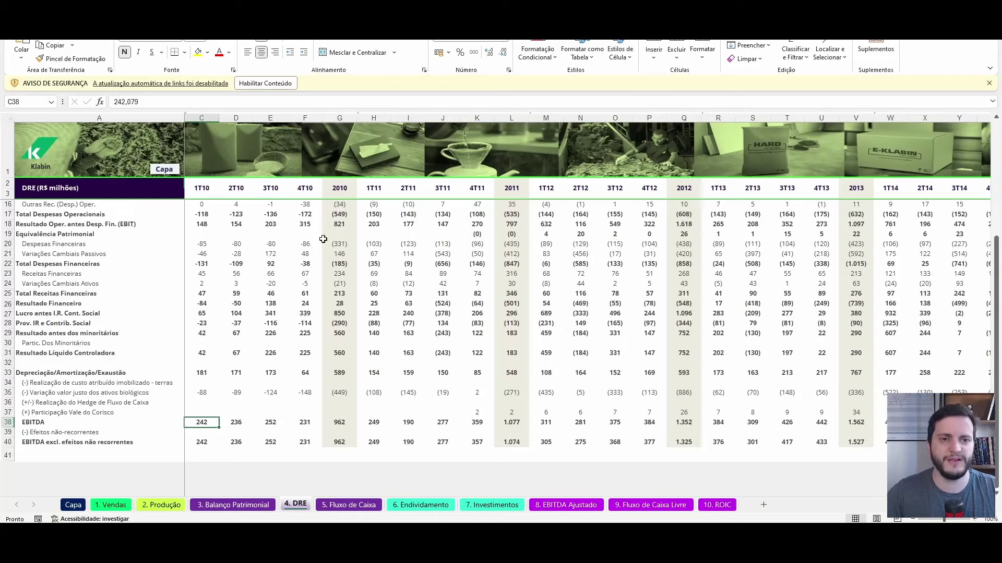
In Klabin's Excel workbook, review the 4. DRE sheet and select the EBITDA row's values starting from 1T10.
{"action": "scroll", "coordinate": [297, 182], "scroll_direction": "up", "scroll_amount": 5}
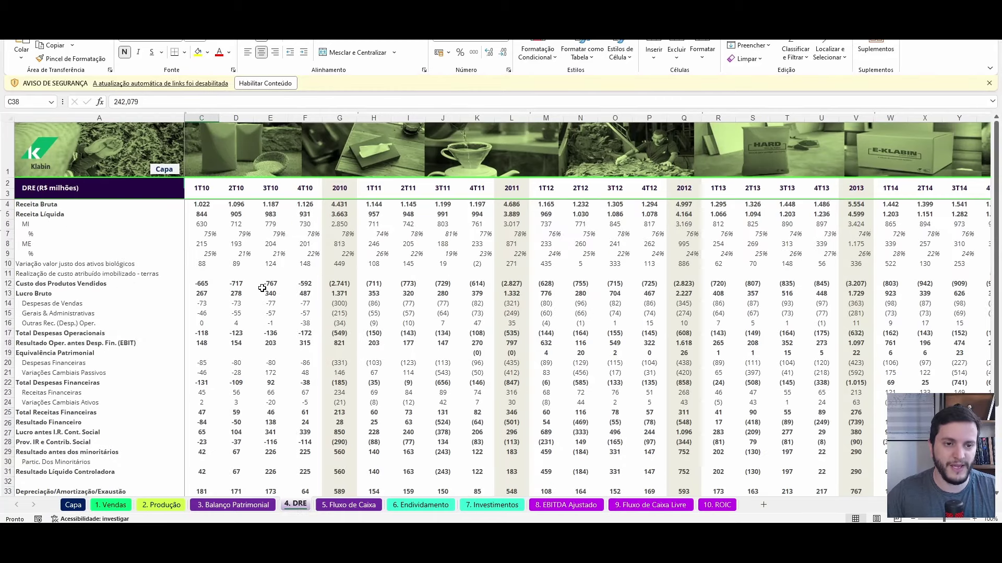
{"action": "scroll", "coordinate": [261, 287], "scroll_direction": "down", "scroll_amount": 6}
{"action": "left_click", "coordinate": [70, 367]}
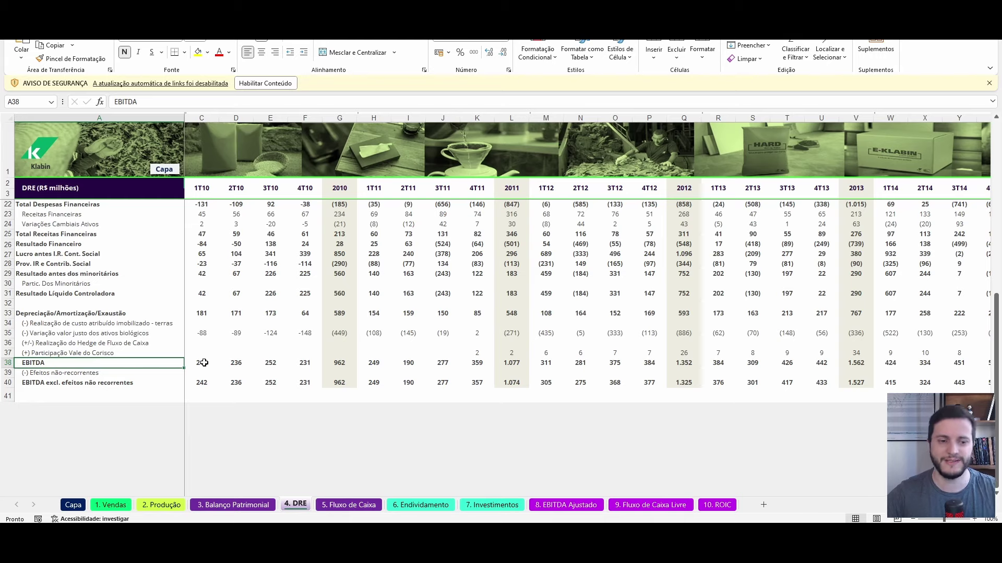
{"action": "left_click_drag", "start_coordinate": [203, 363], "coordinate": [959, 360]}
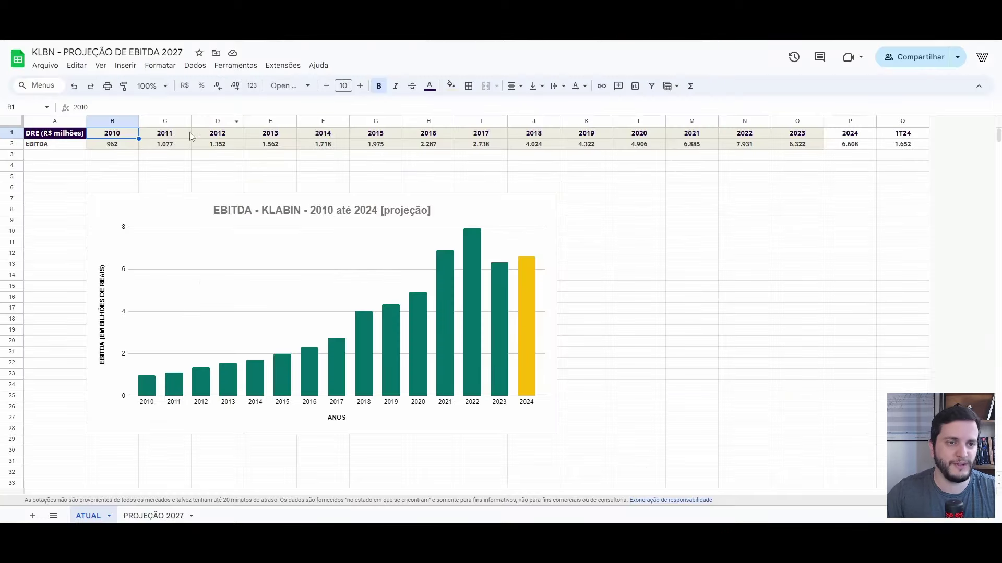
Back in the projection spreadsheet, go through the annual EBITDA values one by one from 2010 to 2024.
{"action": "left_click", "coordinate": [124, 155]}
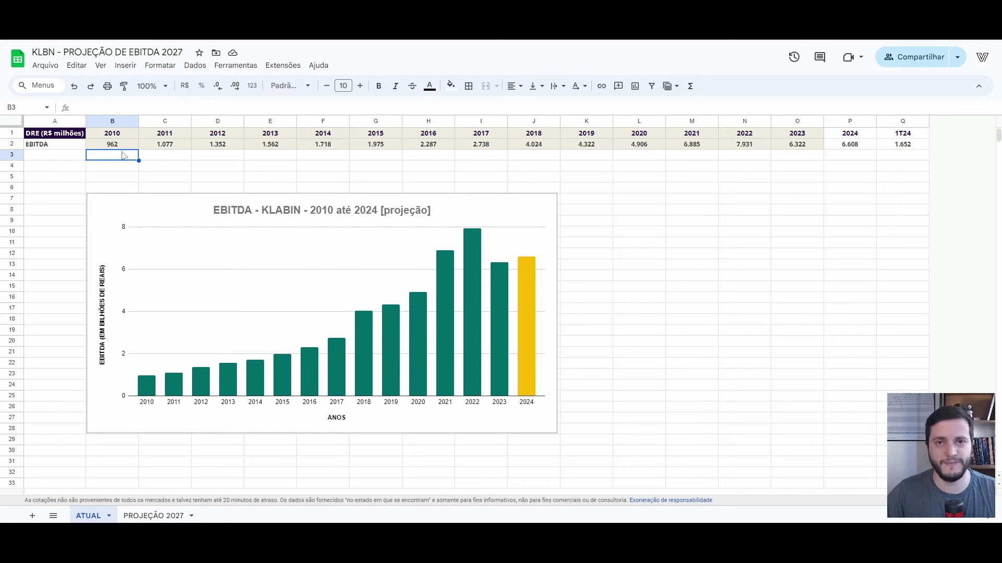
{"action": "left_click", "coordinate": [124, 150]}
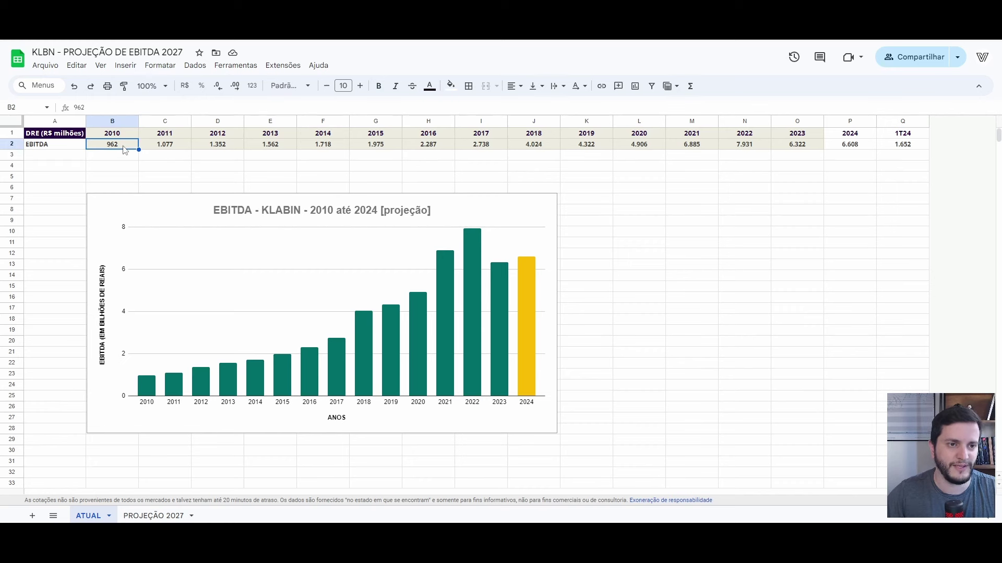
{"action": "key", "text": "Right"}
{"action": "key", "text": "Right"}
{"action": "key", "text": "Right"}
{"action": "key", "text": "Right"}
{"action": "key", "text": "Right"}
{"action": "key", "text": "Right"}
{"action": "key", "text": "Right"}
{"action": "key", "text": "Right"}
{"action": "key", "text": "Right"}
{"action": "key", "text": "Right"}
{"action": "key", "text": "Right"}
{"action": "key", "text": "Right"}
{"action": "key", "text": "Right"}
{"action": "key", "text": "Right"}
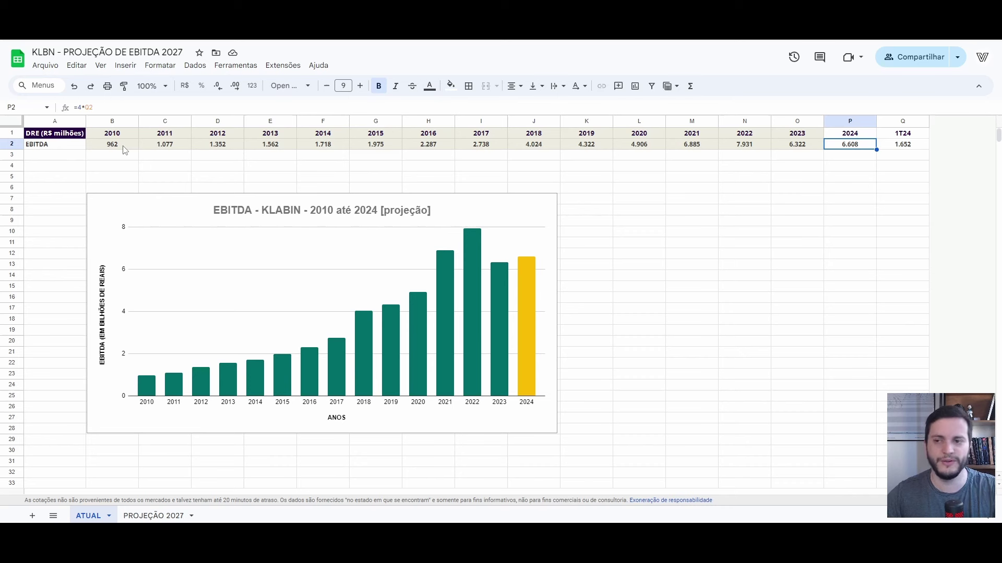
Inspect the 2024 EBITDA projection formula and the 1T24 value it is based on.
{"action": "left_click", "coordinate": [856, 138]}
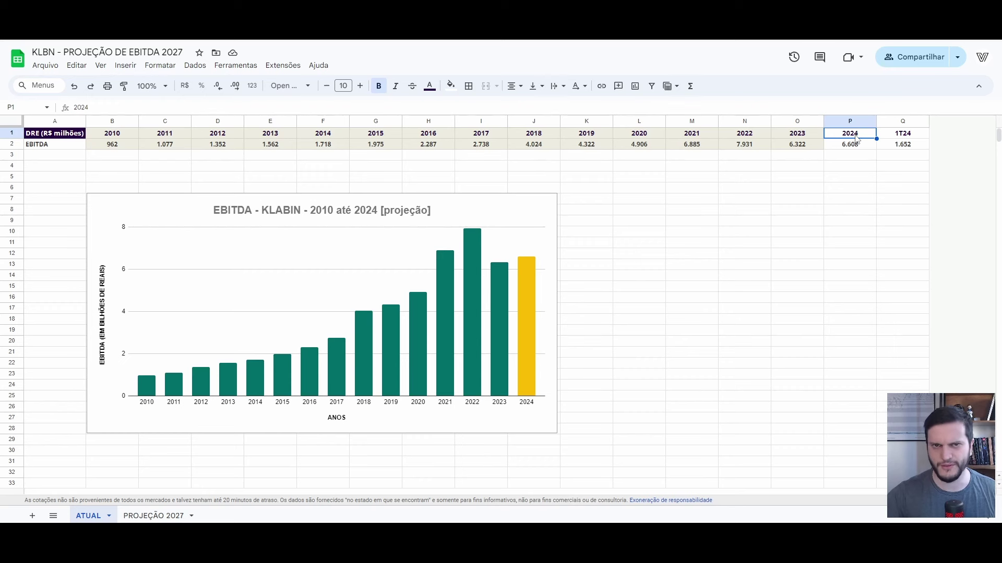
{"action": "left_click", "coordinate": [900, 148]}
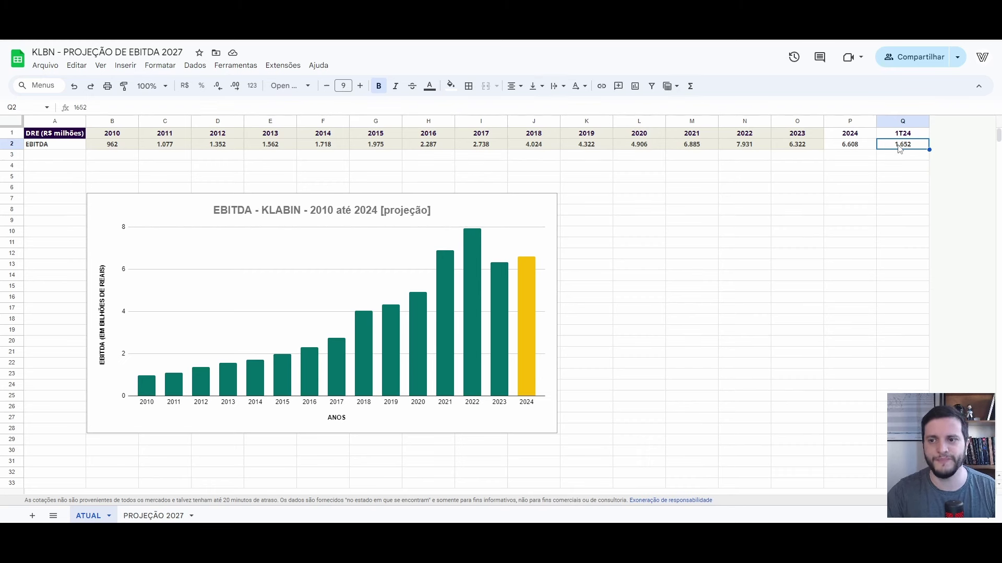
{"action": "left_click", "coordinate": [858, 149]}
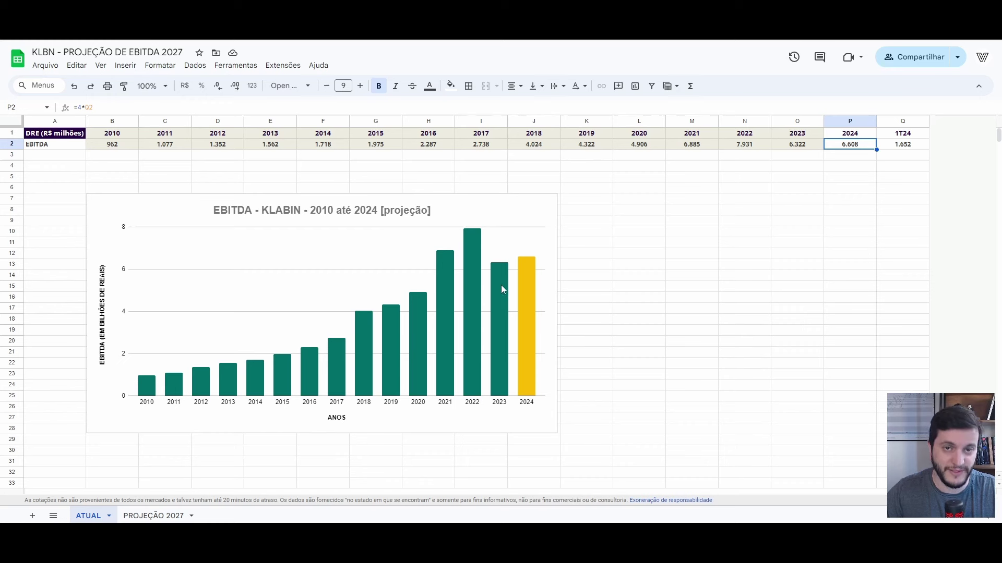
{"action": "left_click", "coordinate": [861, 137]}
Examine the projected 2024 bar in the EBITDA chart and compare it with the 2023 EBITDA cell.
{"action": "left_click", "coordinate": [530, 321]}
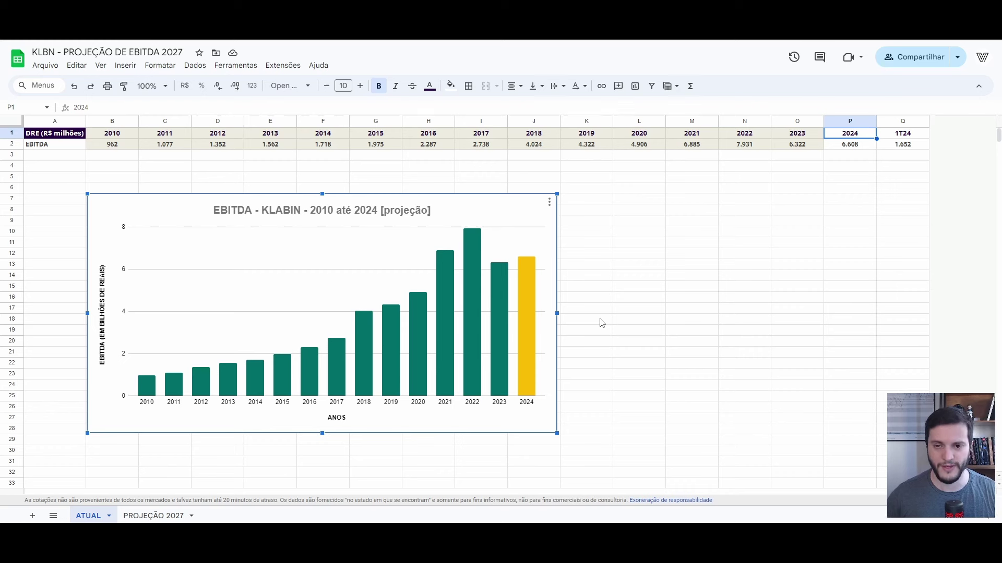
{"action": "left_click", "coordinate": [602, 322]}
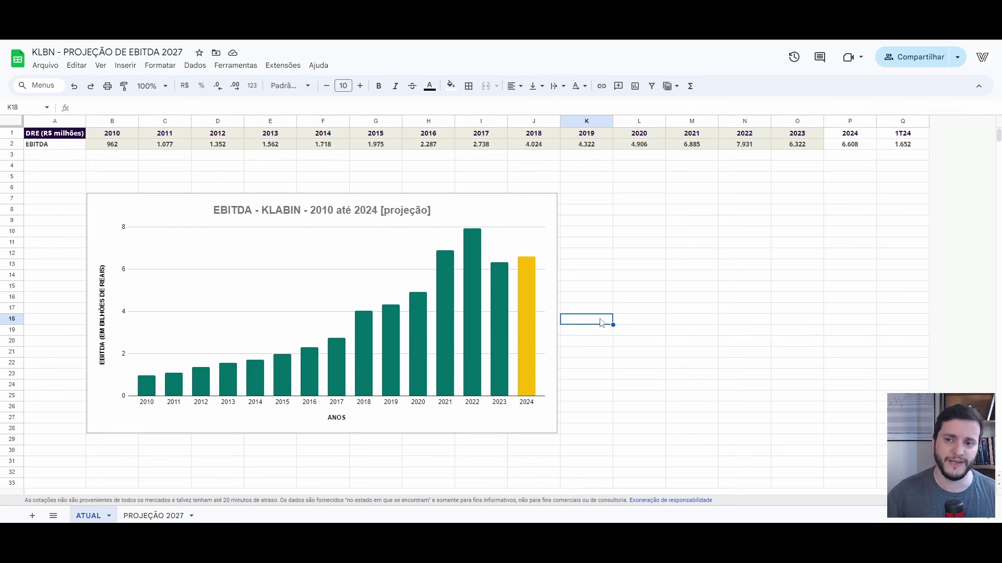
{"action": "left_click", "coordinate": [787, 147]}
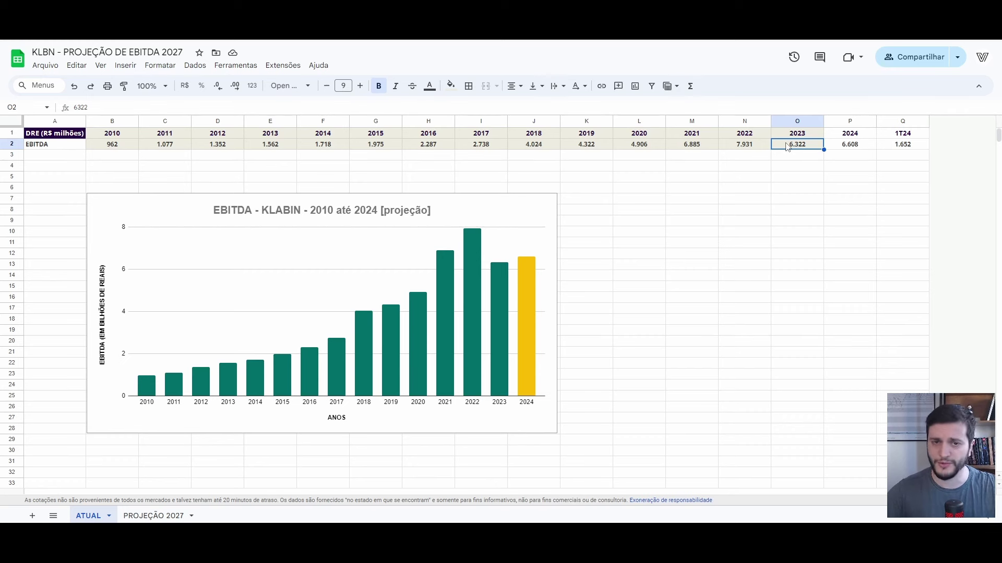
{"action": "left_click", "coordinate": [539, 287]}
{"action": "left_click", "coordinate": [607, 279]}
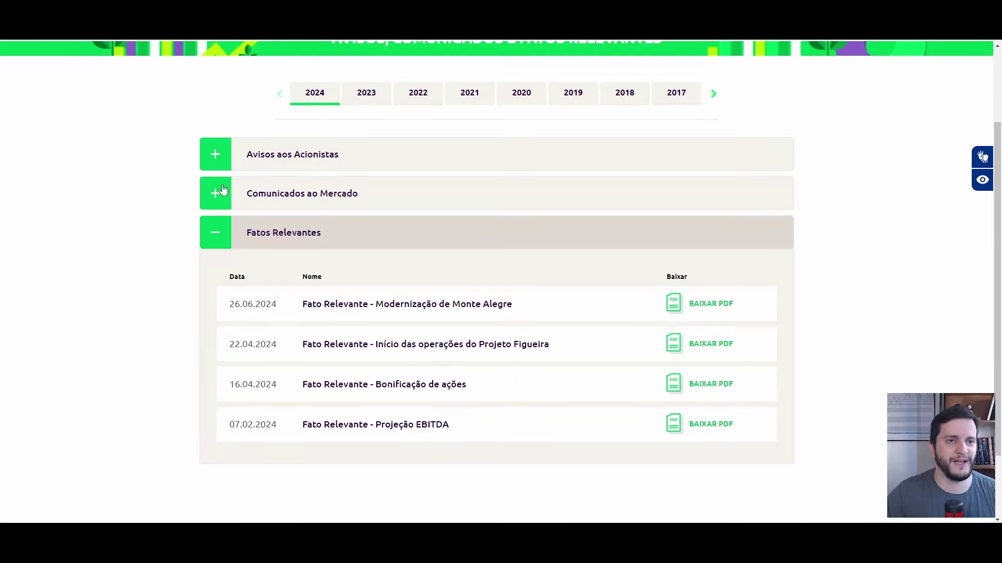
On Klabin's investor relations site, open the Fato Relevante - Projeção EBITDA dated 07.02.2024 from the 2024 Fatos Relevantes.
{"action": "scroll", "coordinate": [279, 248], "scroll_direction": "up", "scroll_amount": 2}
{"action": "scroll", "coordinate": [365, 293], "scroll_direction": "down", "scroll_amount": 4}
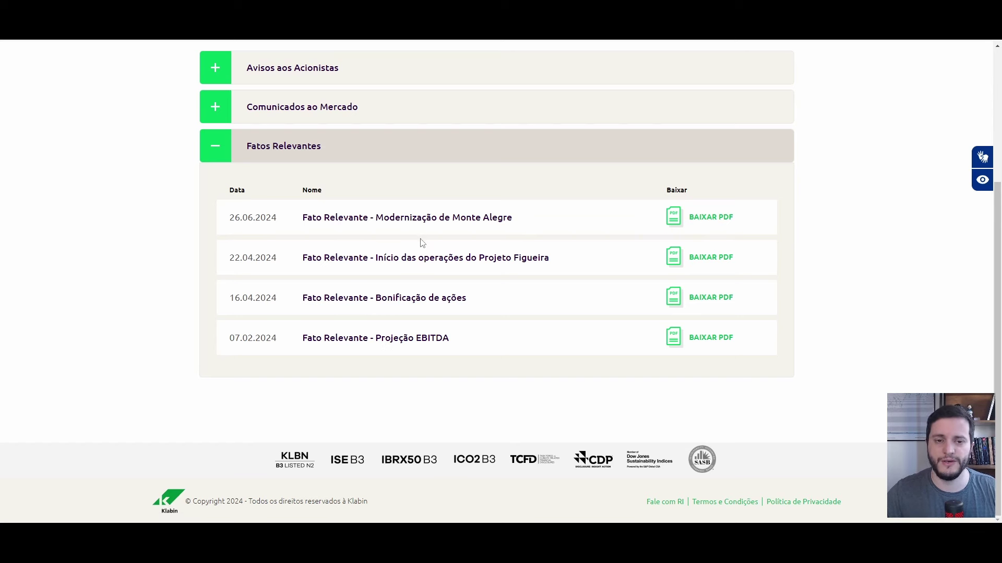
{"action": "scroll", "coordinate": [432, 241], "scroll_direction": "up", "scroll_amount": 4}
{"action": "mouse_move", "coordinate": [523, 84]}
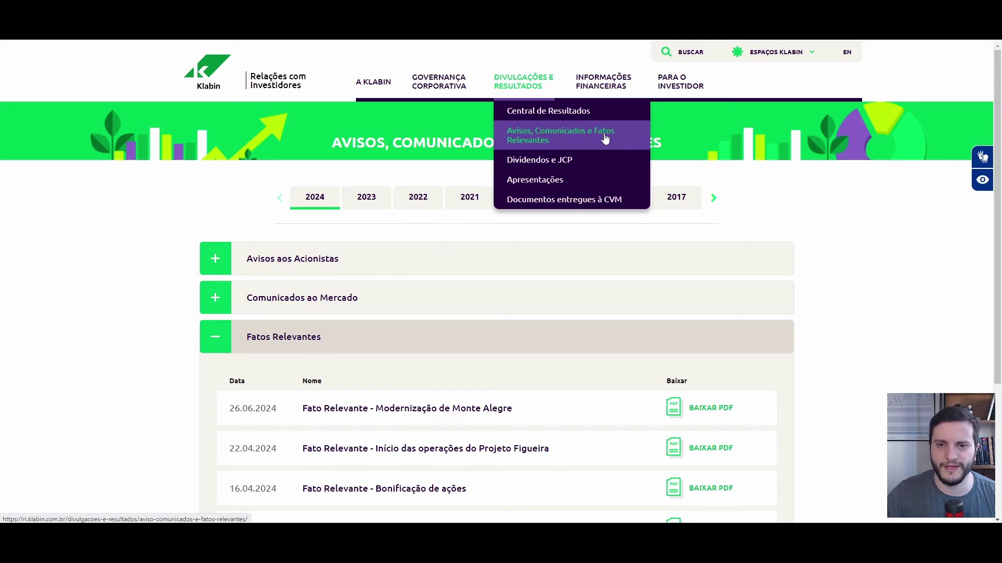
{"action": "scroll", "coordinate": [293, 383], "scroll_direction": "down", "scroll_amount": 4}
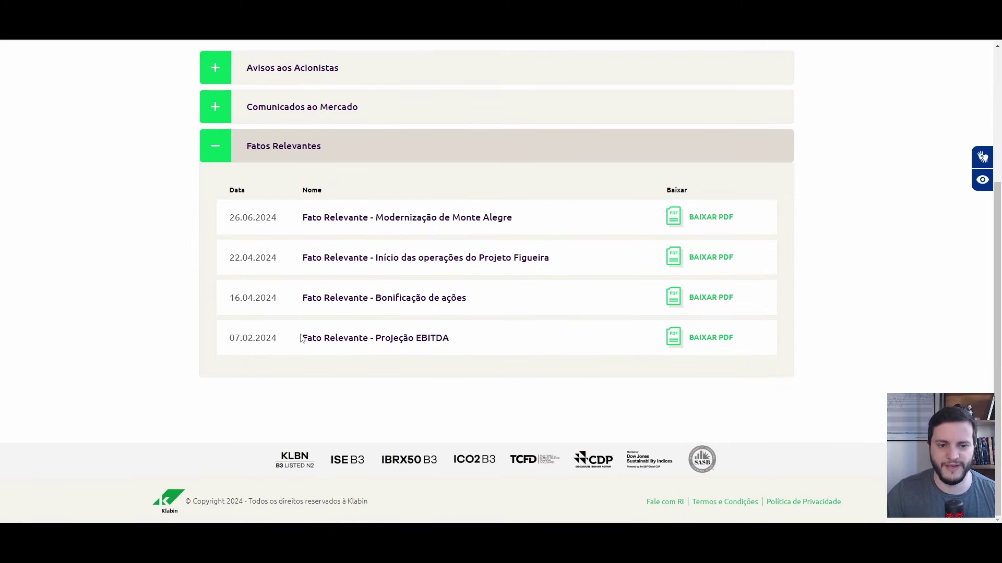
{"action": "left_click", "coordinate": [422, 342]}
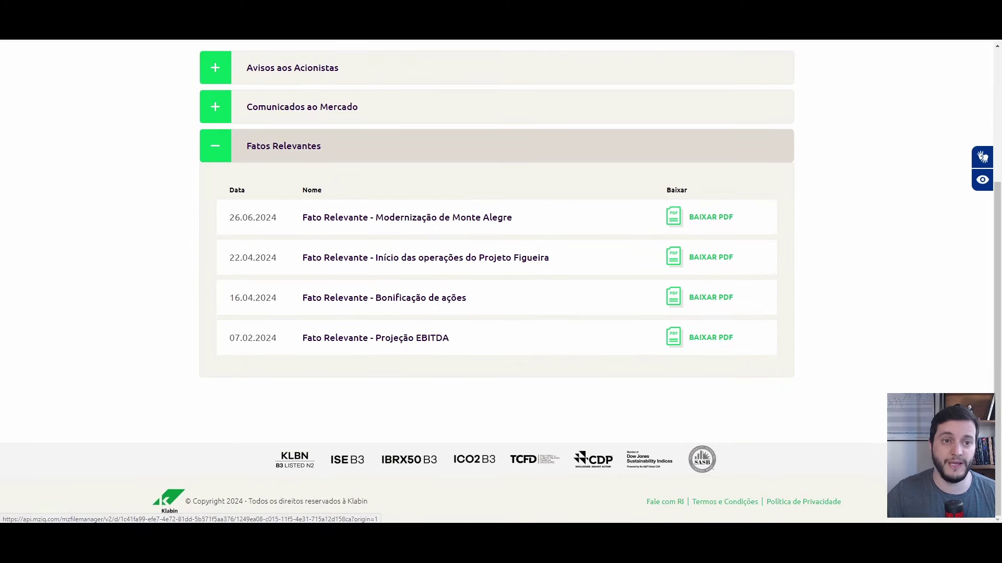
Read through the Fato Relevante on the EBITDA projection from its heading to the signature date.
{"action": "scroll", "coordinate": [436, 239], "scroll_direction": "up", "scroll_amount": 2}
{"action": "left_click", "coordinate": [612, 208]}
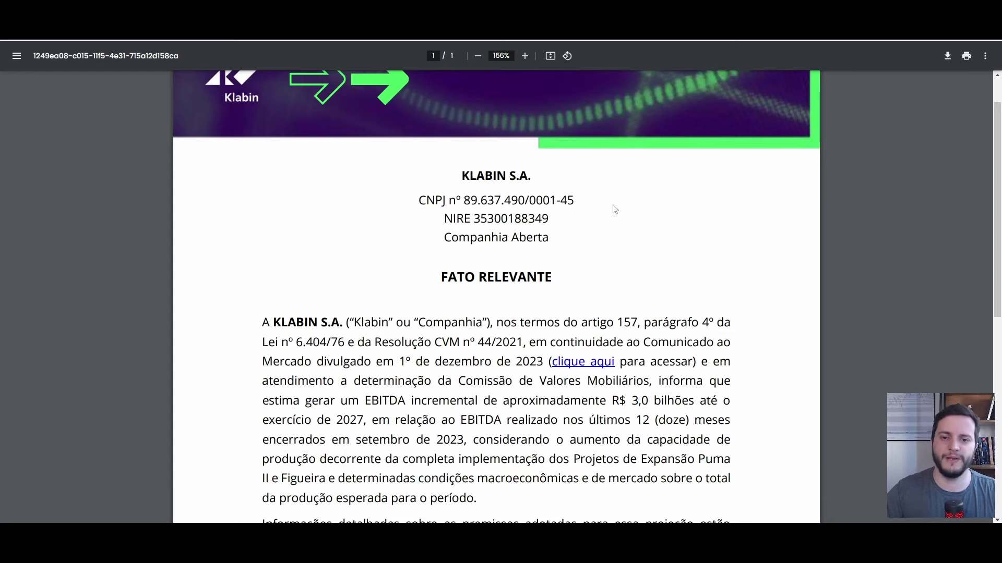
{"action": "scroll", "coordinate": [613, 209], "scroll_direction": "up", "scroll_amount": 3}
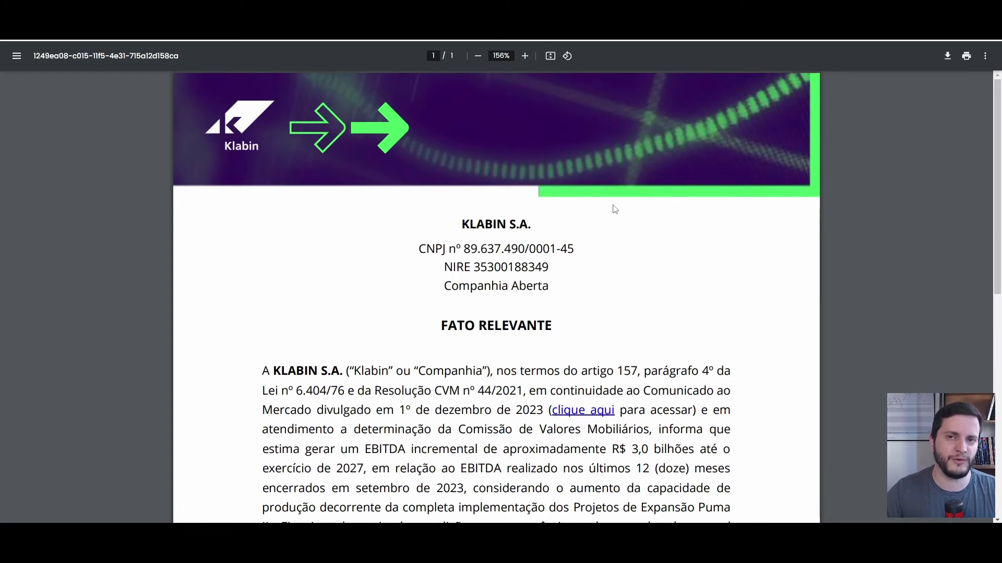
{"action": "scroll", "coordinate": [614, 209], "scroll_direction": "down", "scroll_amount": 3}
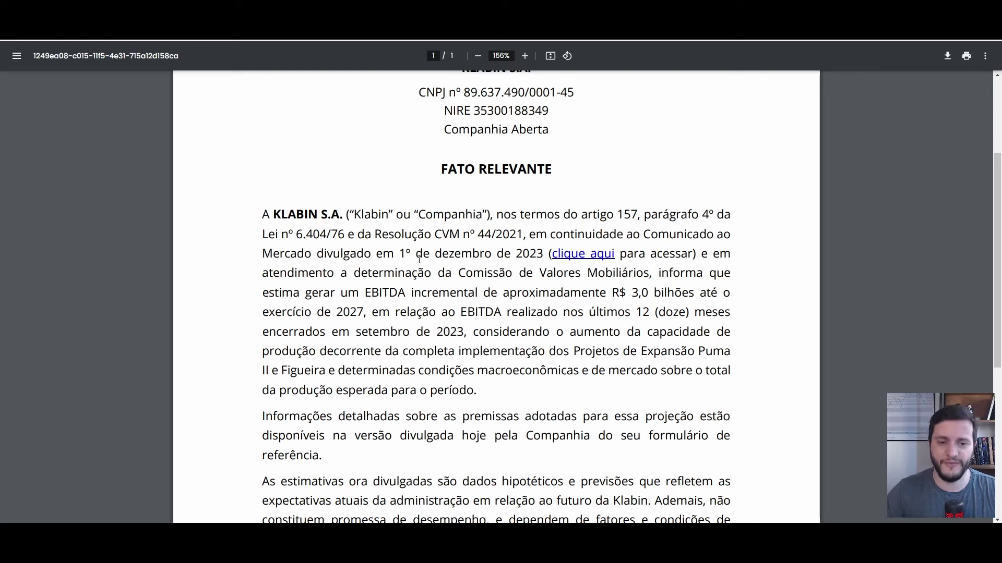
{"action": "scroll", "coordinate": [419, 255], "scroll_direction": "down", "scroll_amount": 7}
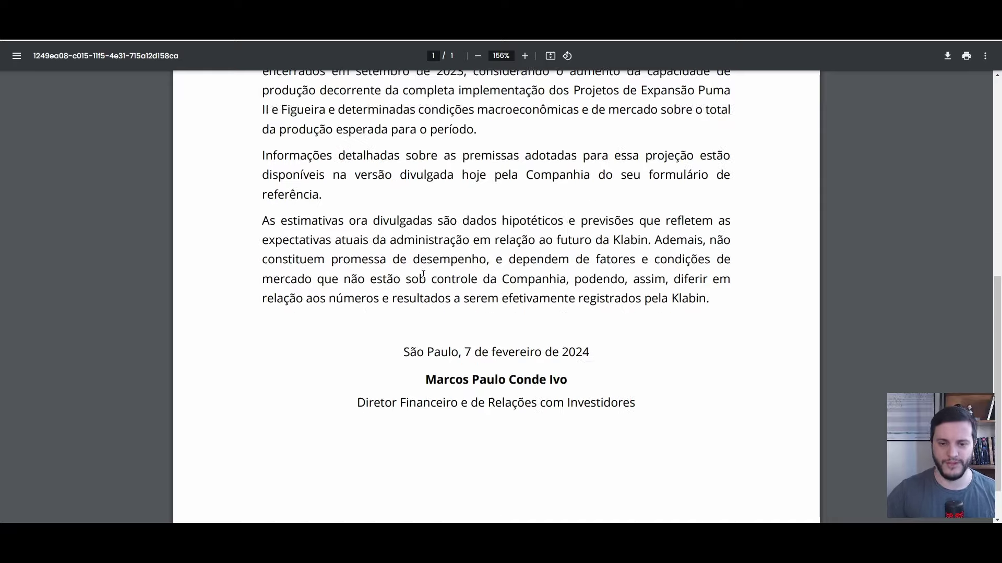
{"action": "scroll", "coordinate": [460, 305], "scroll_direction": "up", "scroll_amount": 10}
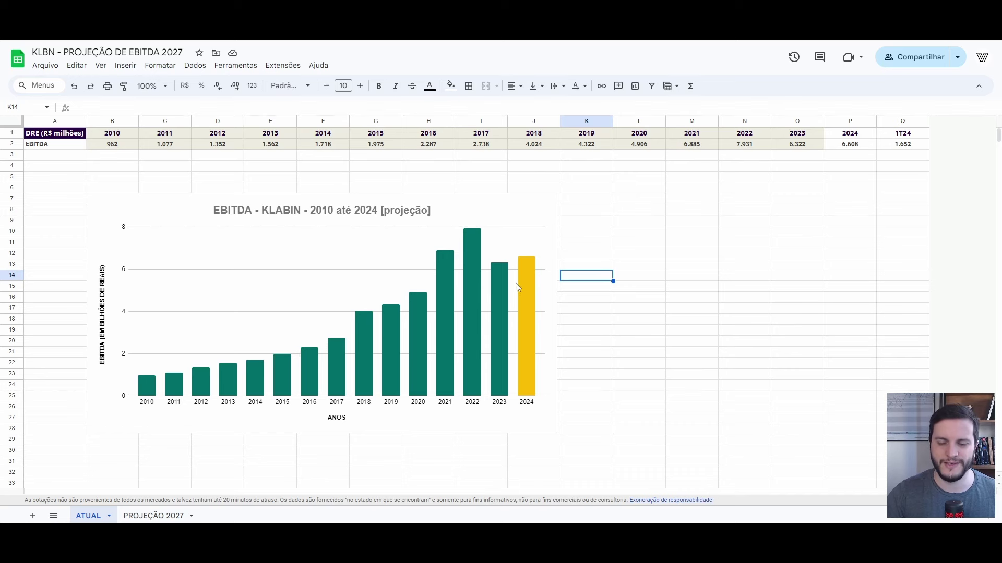
Highlight the Fato Relevante's incremental EBITDA estimate, "exercício de 2027", the last-12-months basis and "setembro de 2023", and return to the projection spreadsheet.
{"action": "left_click", "coordinate": [500, 284]}
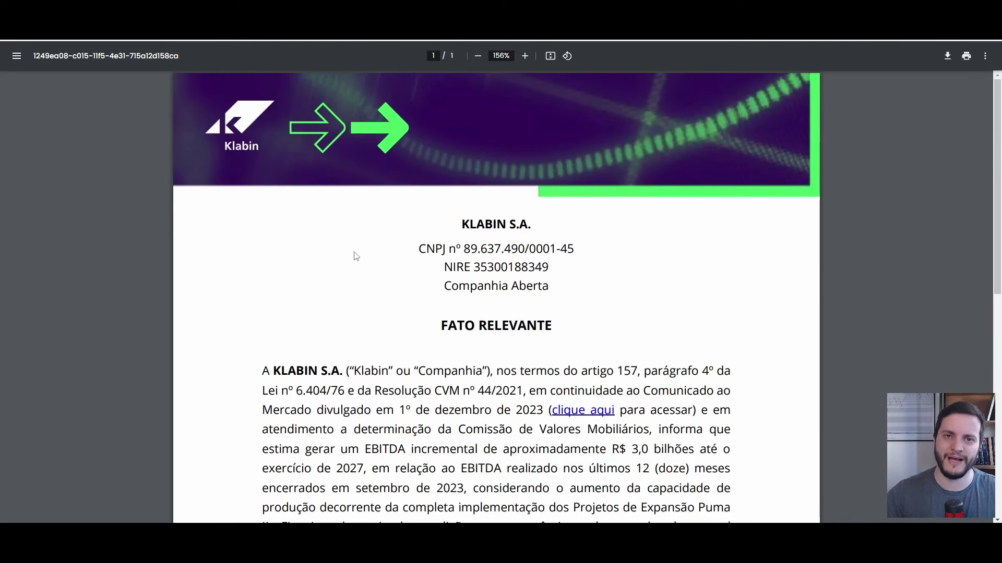
{"action": "scroll", "coordinate": [353, 261], "scroll_direction": "down", "scroll_amount": 3}
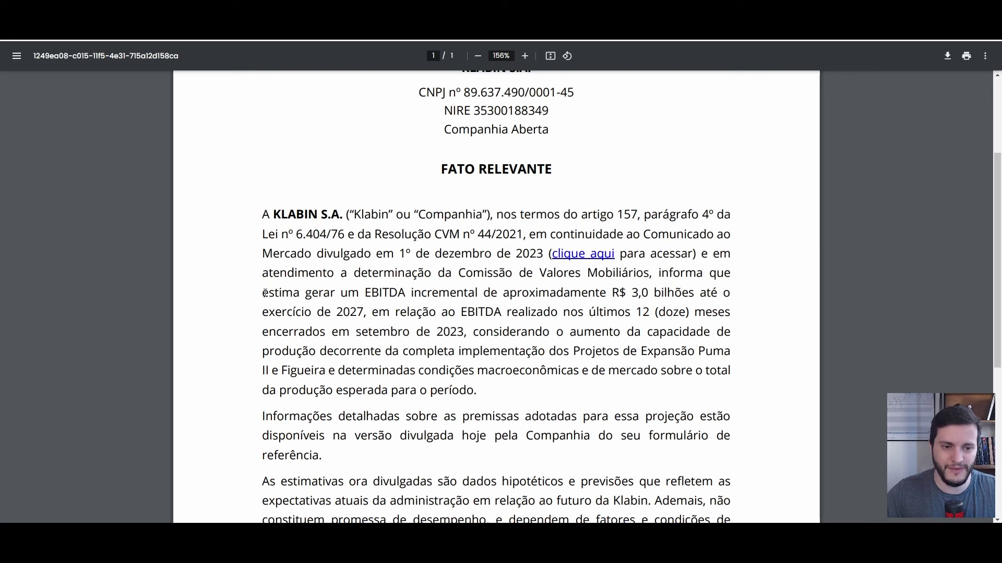
{"action": "left_click_drag", "start_coordinate": [263, 293], "coordinate": [693, 293]}
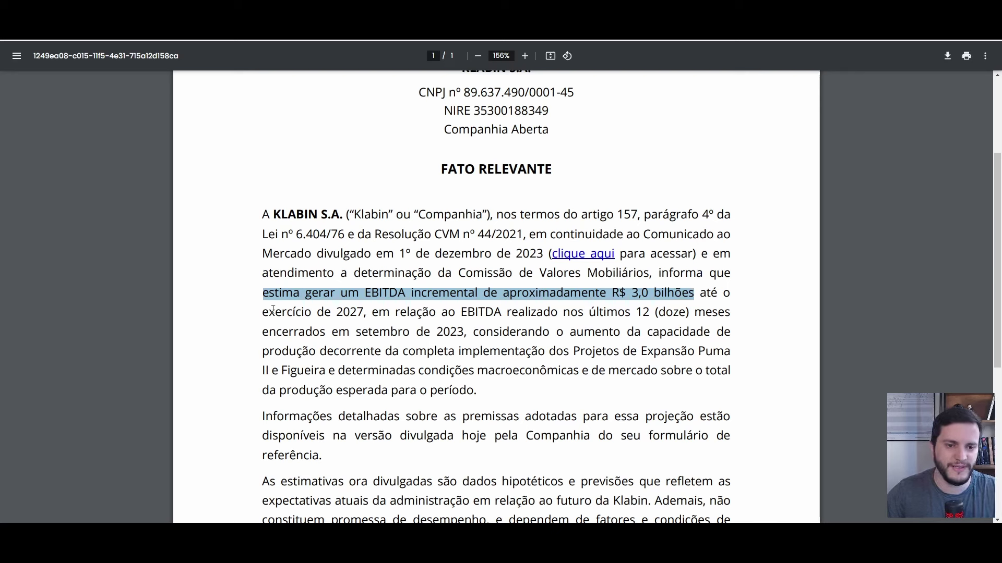
{"action": "left_click_drag", "start_coordinate": [263, 312], "coordinate": [360, 312]}
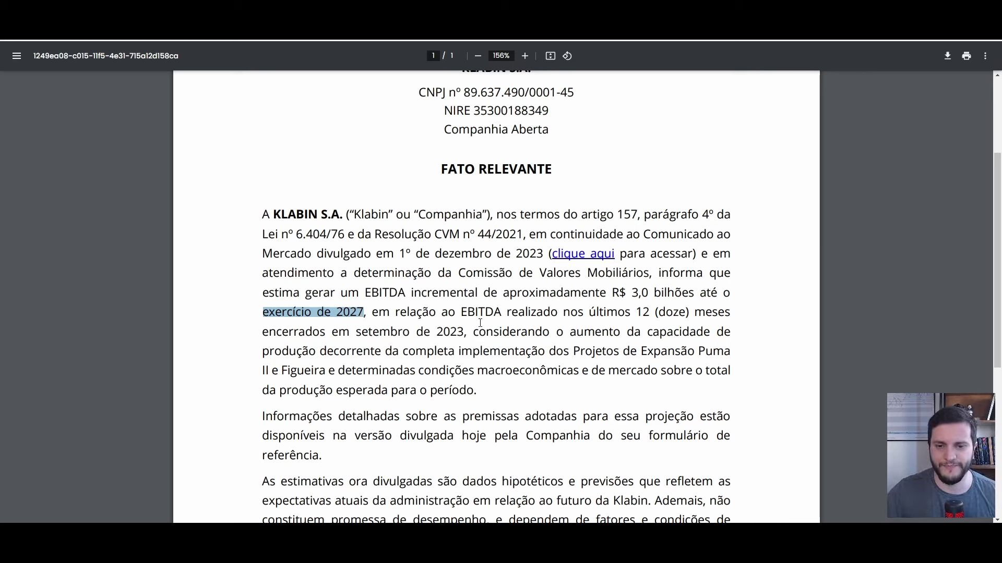
{"action": "left_click_drag", "start_coordinate": [578, 312], "coordinate": [693, 313]}
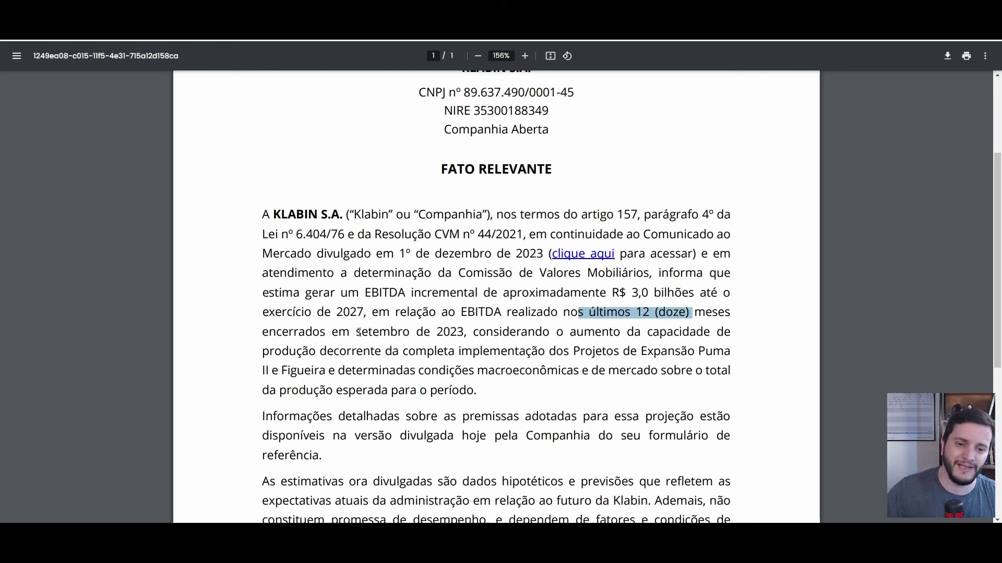
{"action": "left_click_drag", "start_coordinate": [358, 332], "coordinate": [462, 332]}
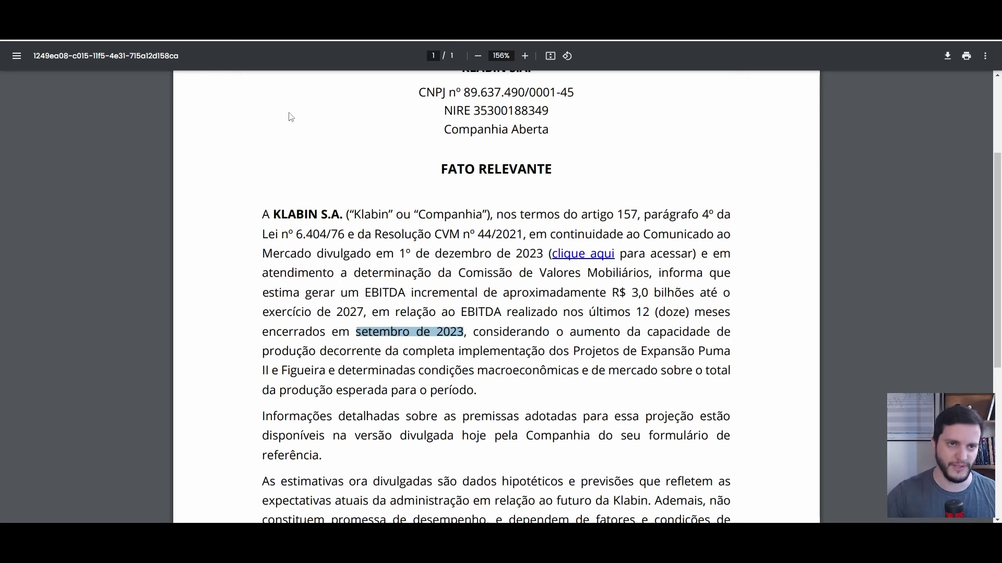
{"action": "left_click", "coordinate": [209, 29]}
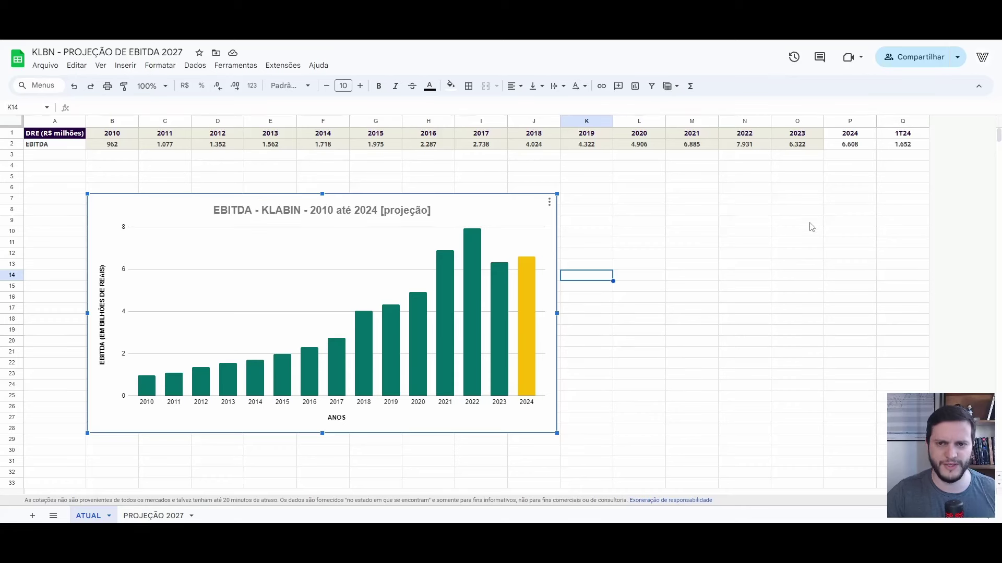
Open the PROJEÇÃO 2027 sheet and go along its EBITDA row from 2012 to the 2025–2027 projections.
{"action": "left_click", "coordinate": [737, 212]}
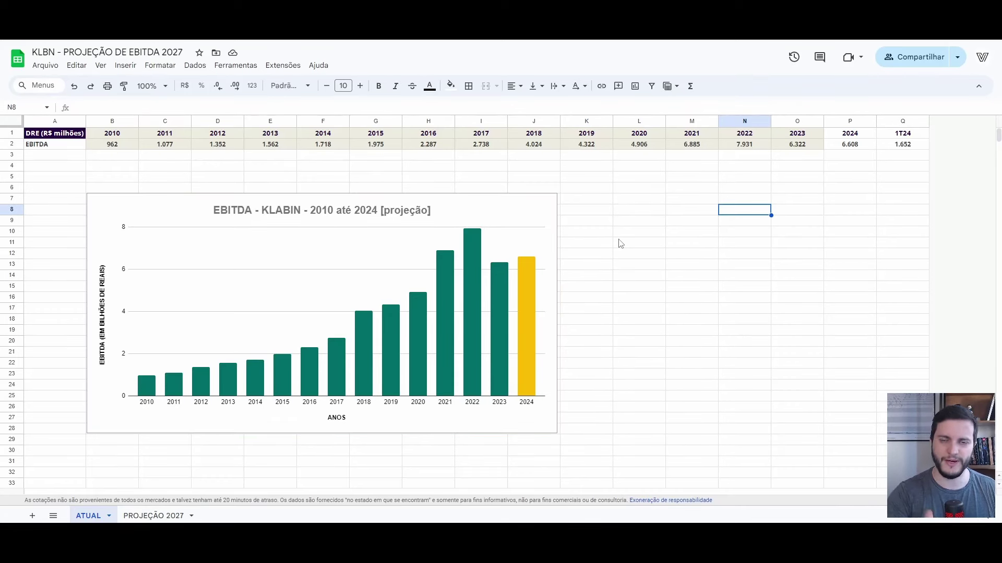
{"action": "left_click", "coordinate": [164, 515]}
{"action": "left_click", "coordinate": [193, 217]}
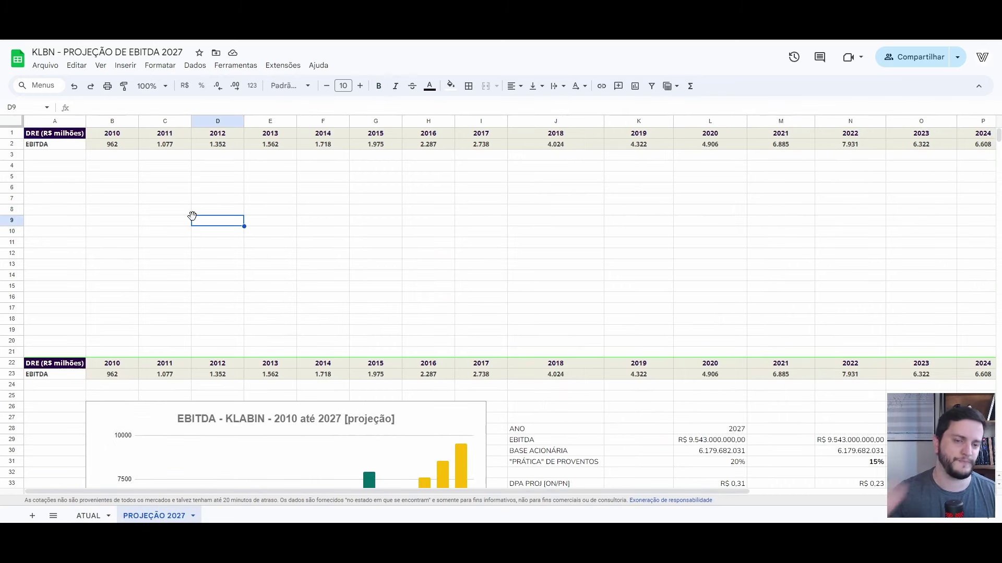
{"action": "left_click", "coordinate": [217, 147]}
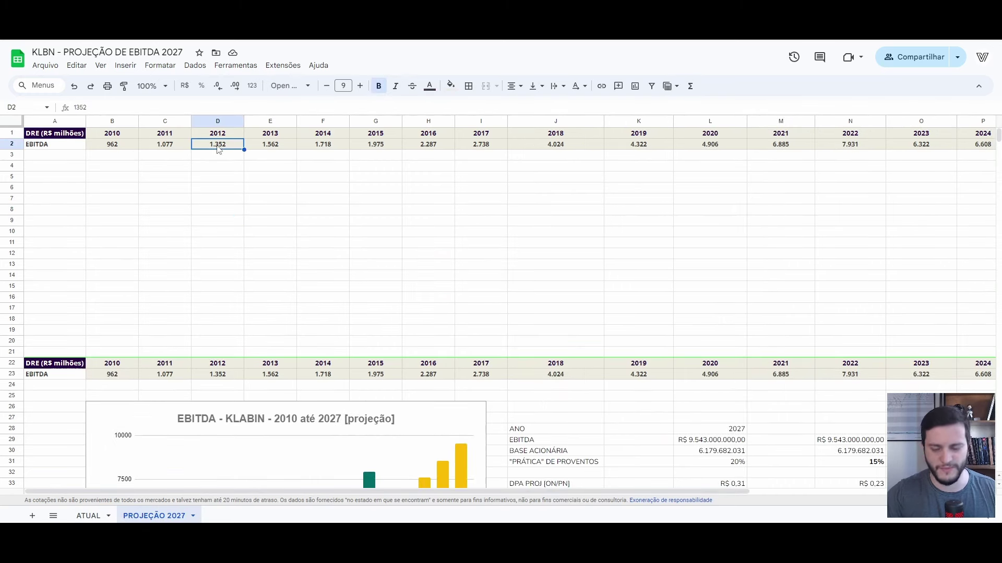
{"action": "key", "text": "Right"}
{"action": "key", "text": "Right"}
{"action": "key", "text": "Right"}
{"action": "key", "text": "Right"}
{"action": "key", "text": "Right"}
{"action": "key", "text": "Right"}
{"action": "key", "text": "Right"}
{"action": "key", "text": "Right"}
{"action": "key", "text": "Right"}
{"action": "key", "text": "Right"}
{"action": "key", "text": "Right"}
{"action": "key", "text": "Right"}
{"action": "key", "text": "Right"}
{"action": "key", "text": "Right"}
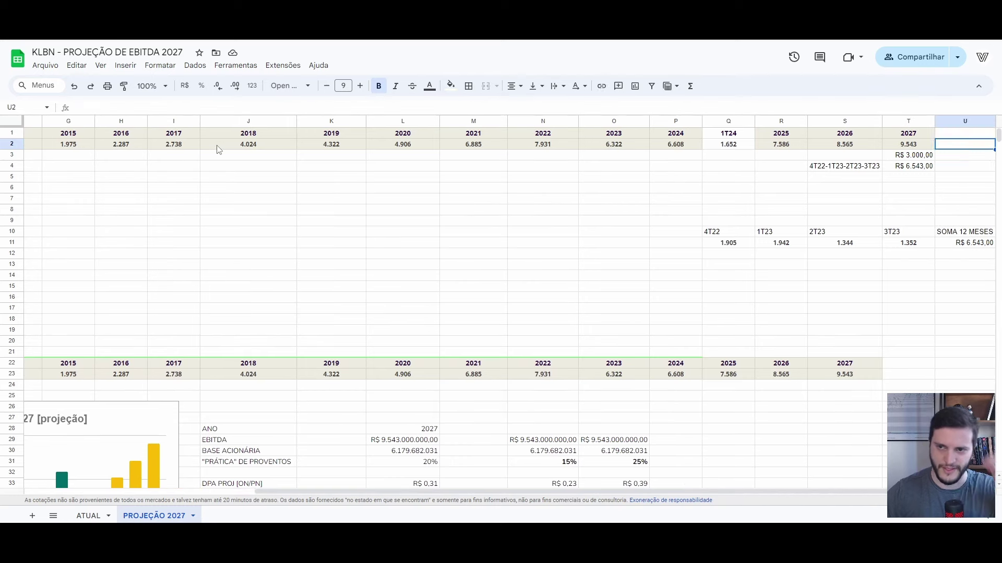
{"action": "key", "text": "Right"}
{"action": "key", "text": "Right"}
{"action": "key", "text": "Right"}
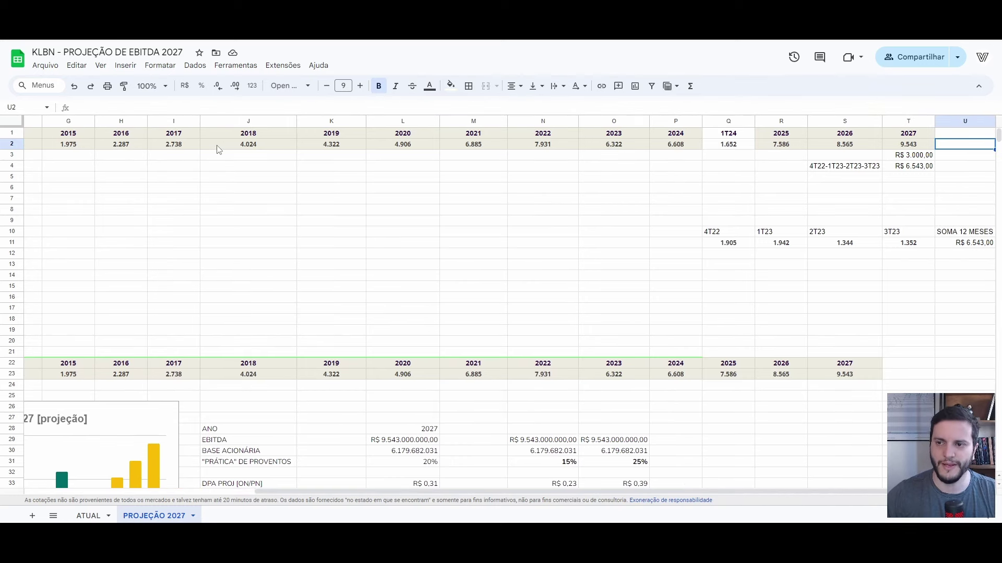
{"action": "key", "text": "ctrl+plus"}
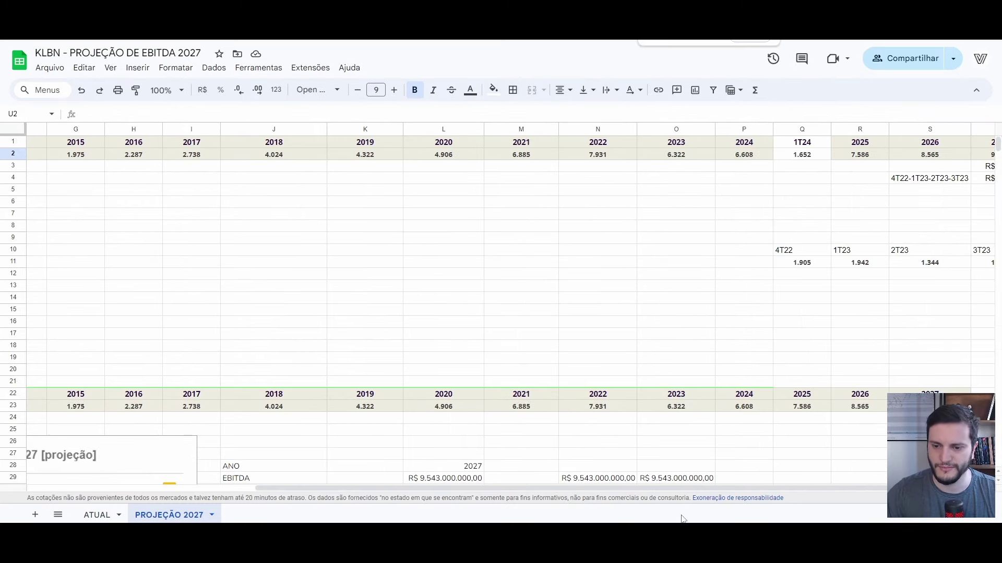
{"action": "scroll", "coordinate": [756, 470], "scroll_direction": "right", "scroll_amount": 3}
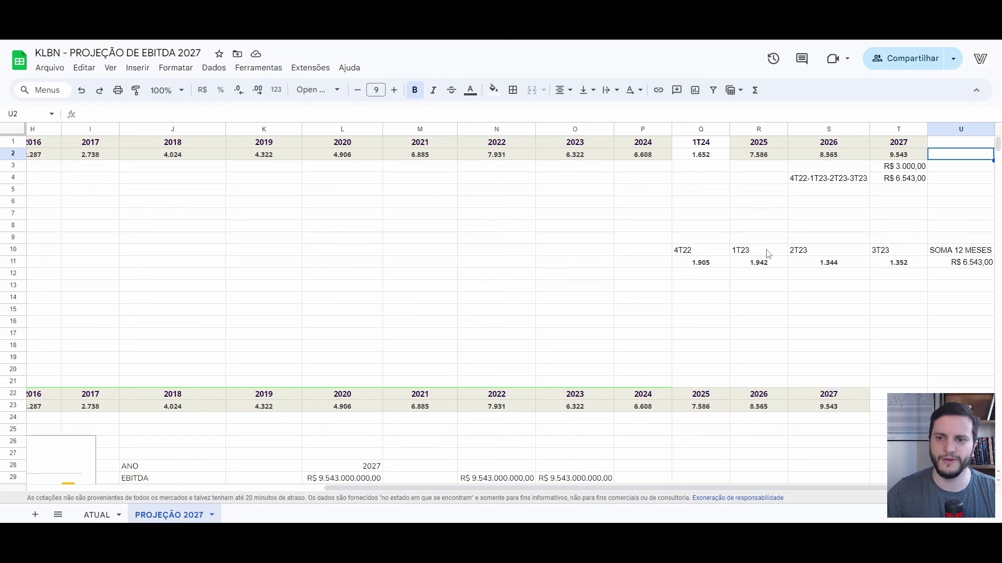
Inspect the 1T24 EBITDA cell and the formula that projects the 2024 EBITDA from it.
{"action": "left_click", "coordinate": [712, 156]}
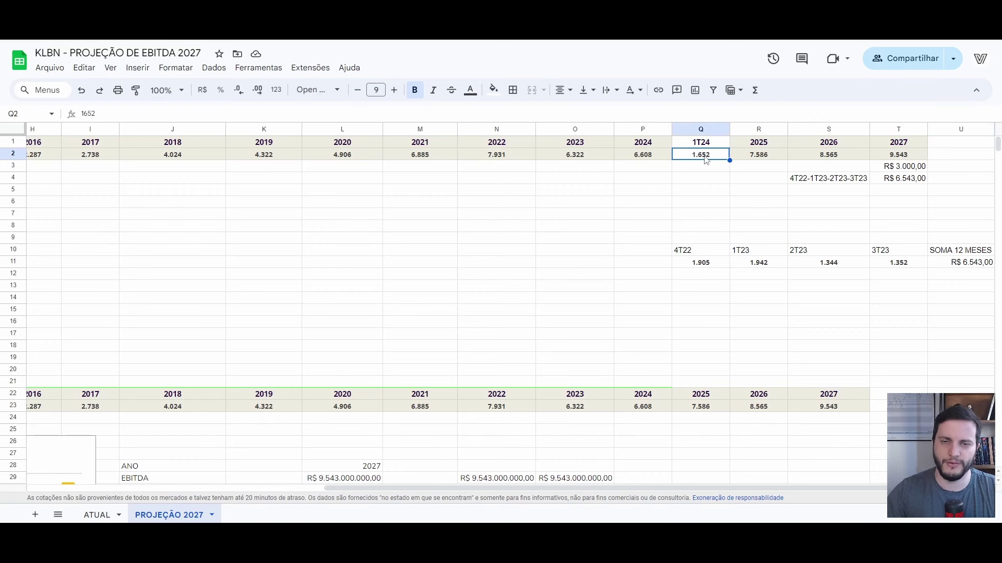
{"action": "key", "text": "Left"}
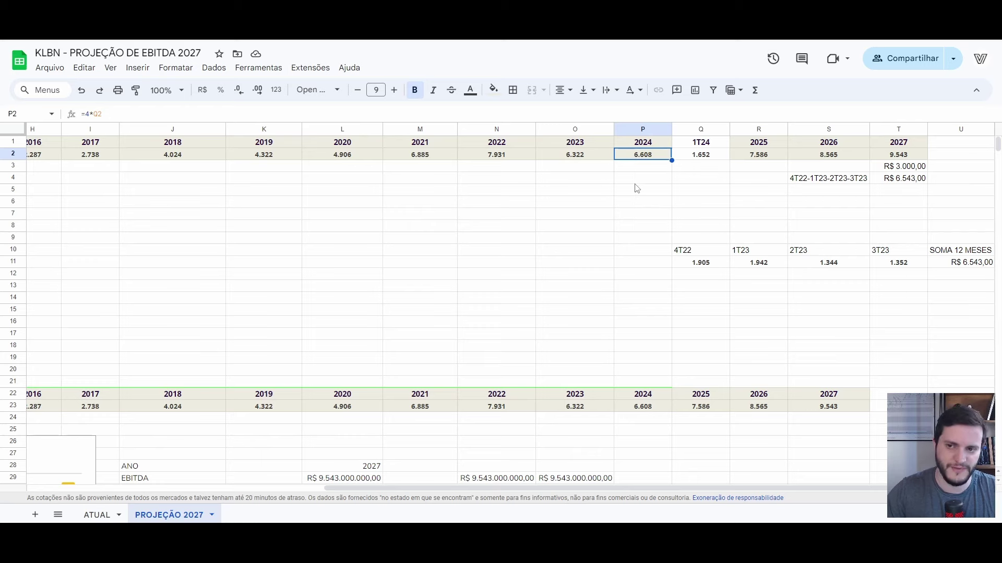
{"action": "left_click", "coordinate": [659, 207]}
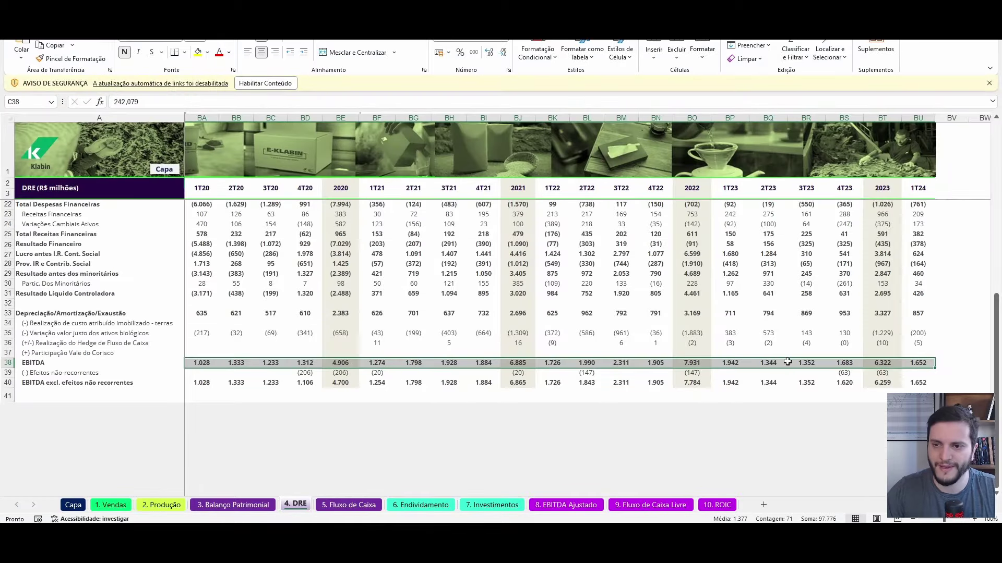
In Klabin's results workbook, select the EBITDA cells for 3T23, 2T23, 1T23 and 4T22 together, and return to the projection spreadsheet.
{"action": "left_click", "coordinate": [806, 204]}
{"action": "left_click", "coordinate": [806, 363]}
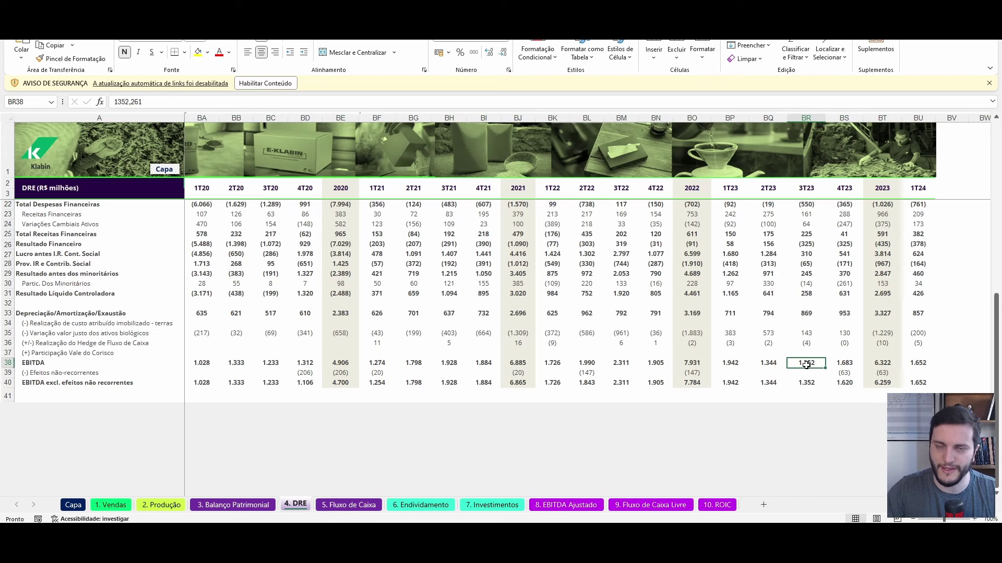
{"action": "left_click", "coordinate": [772, 364], "text": "ctrl"}
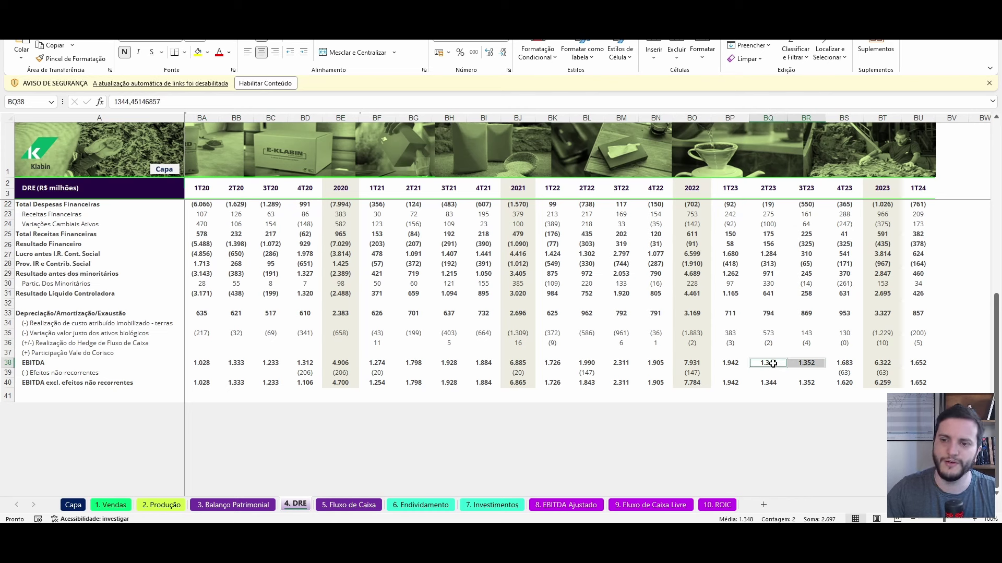
{"action": "left_click", "coordinate": [731, 363], "text": "ctrl"}
{"action": "left_click", "coordinate": [661, 363], "text": "ctrl"}
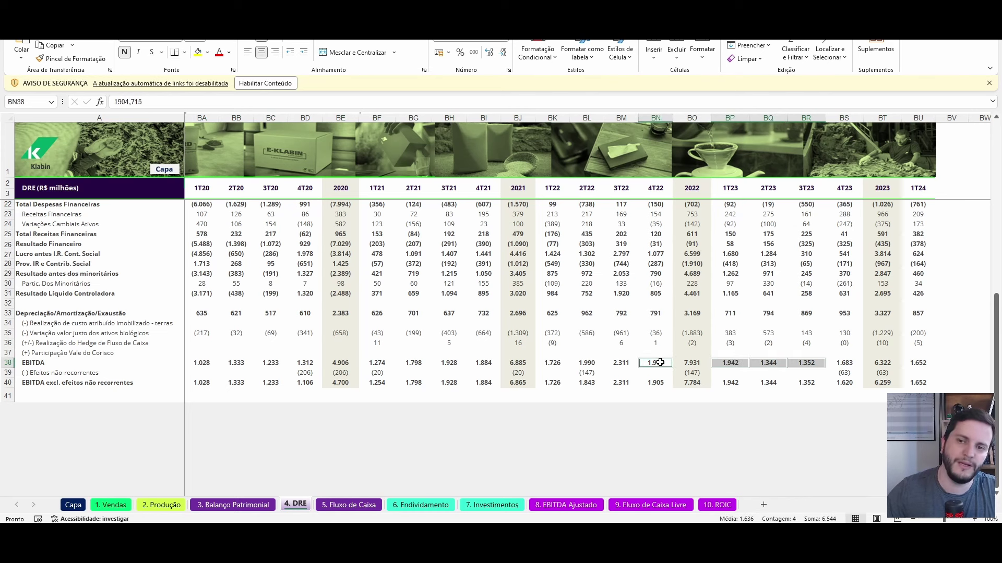
{"action": "key", "text": "alt+Tab"}
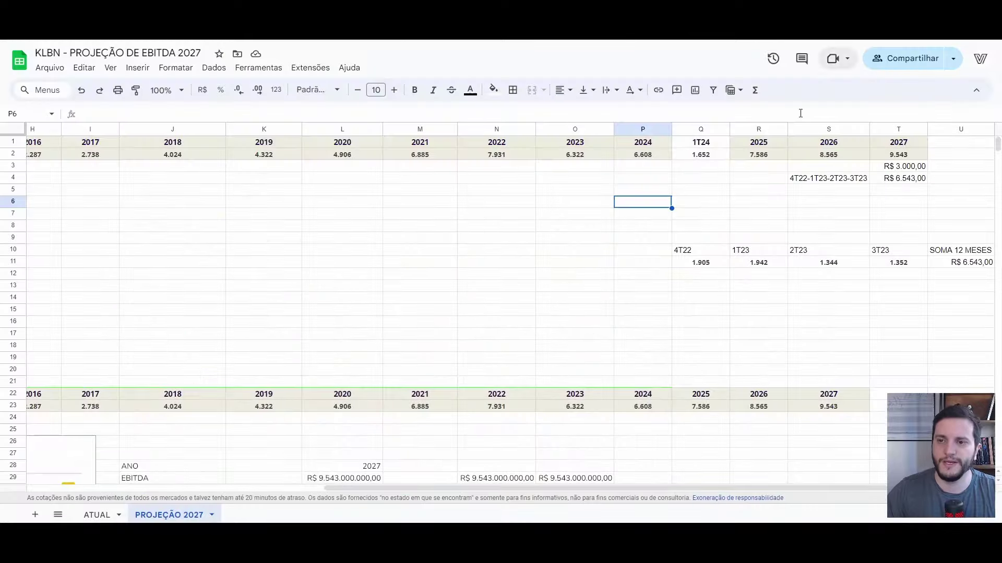
Highlight the 4T22 to 3T23 quarterly EBITDA block and inspect the SOMA 12 MESES formula beside it.
{"action": "left_click_drag", "start_coordinate": [694, 250], "coordinate": [883, 267]}
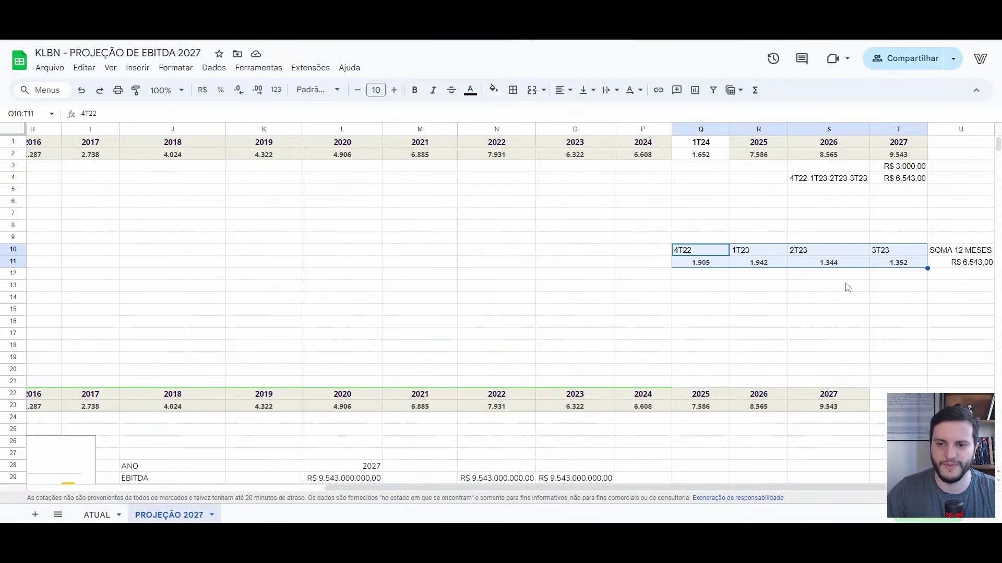
{"action": "left_click", "coordinate": [828, 282]}
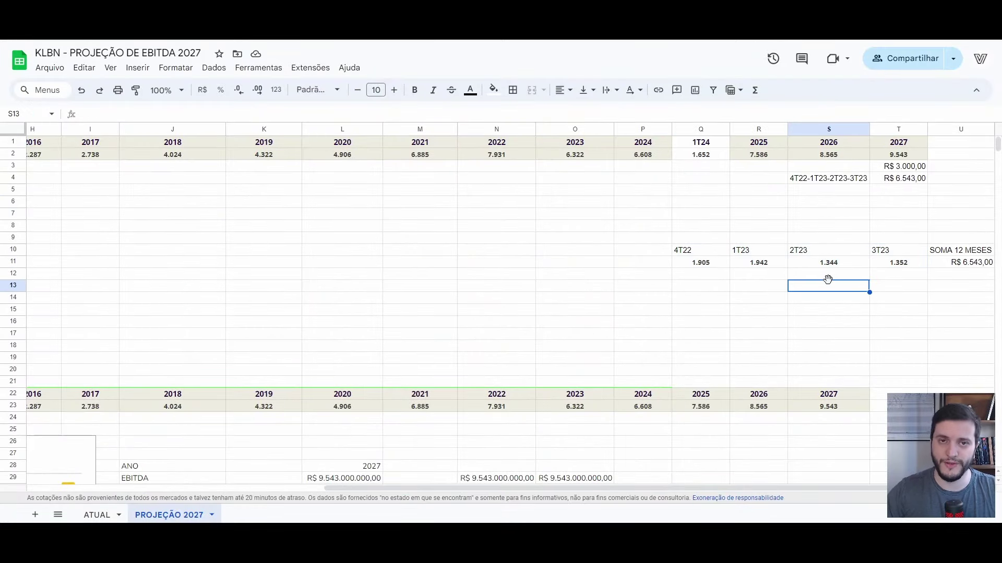
{"action": "left_click", "coordinate": [971, 262]}
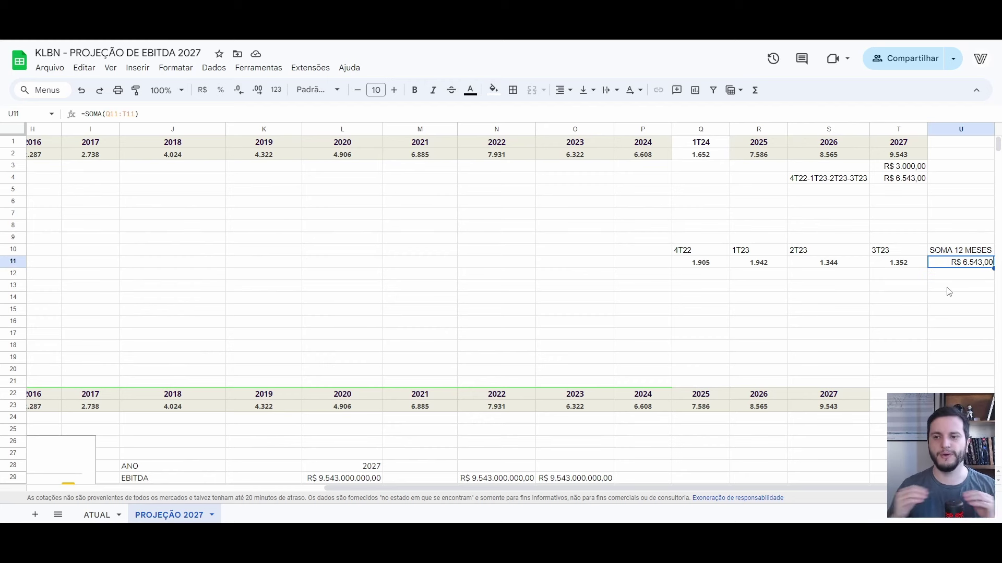
Check the components of the 2027 EBITDA: the 12-month base with its quarter label, the incremental amount and the sum formula.
{"action": "left_click", "coordinate": [892, 180]}
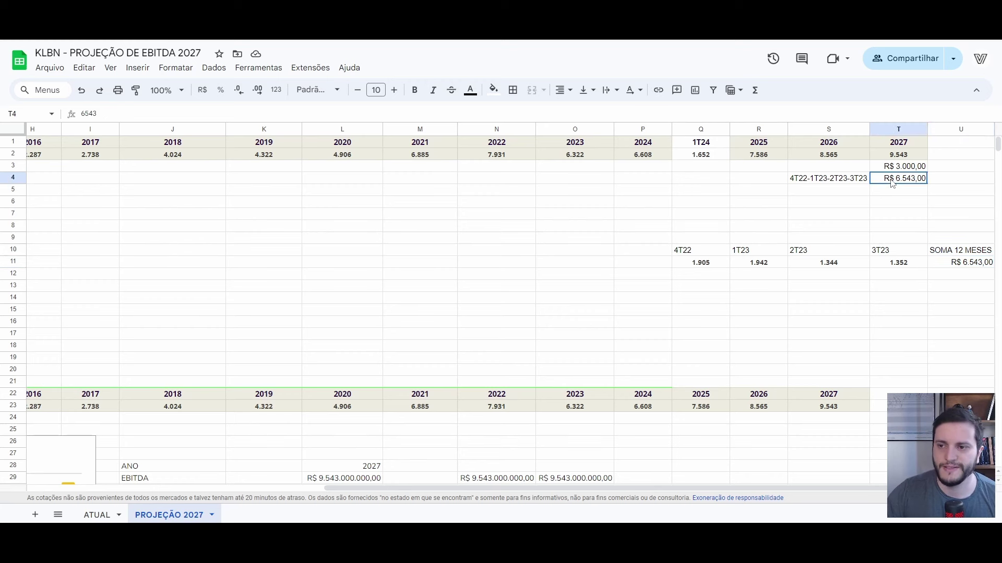
{"action": "left_click_drag", "start_coordinate": [851, 184], "coordinate": [881, 181]}
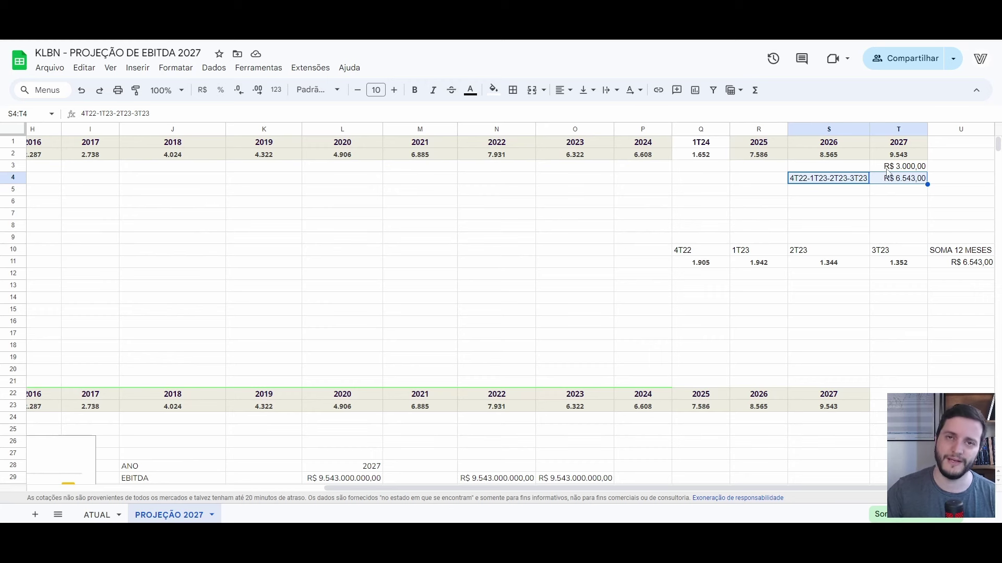
{"action": "left_click", "coordinate": [896, 168]}
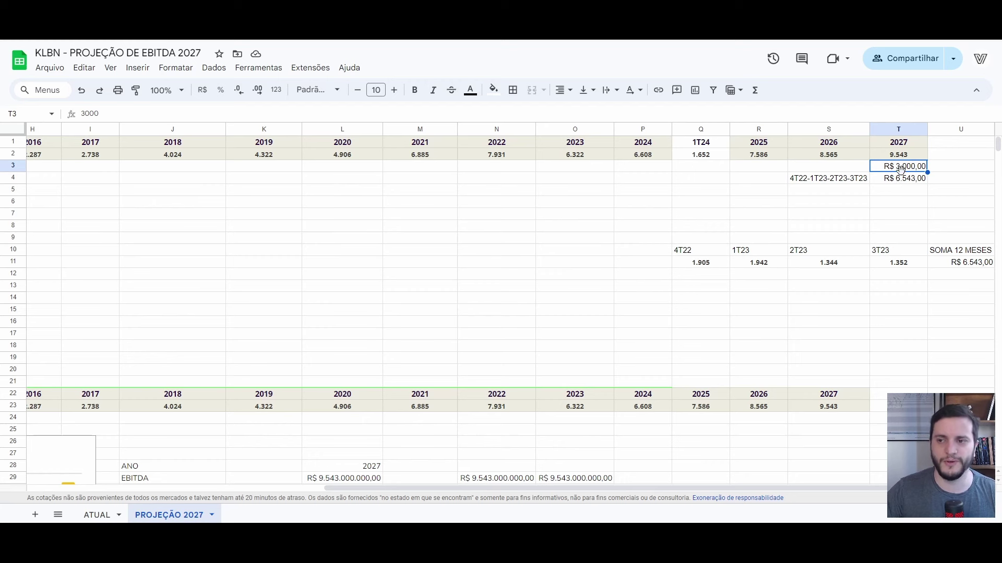
{"action": "key", "text": "Up"}
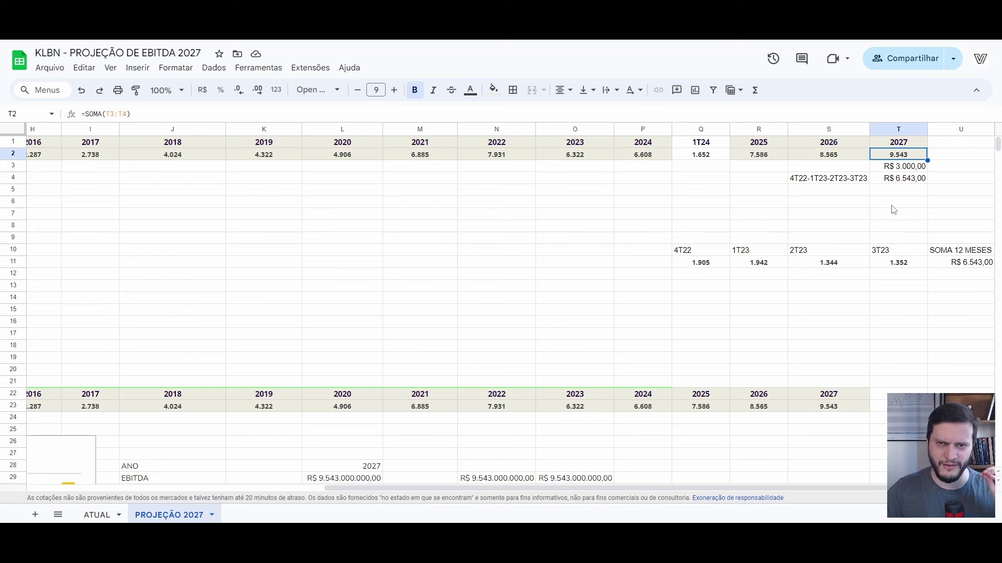
Compare the 2024 and 2027 EBITDA cells and examine the formulas that spread the growth over 2025 and 2026.
{"action": "left_click", "coordinate": [737, 192]}
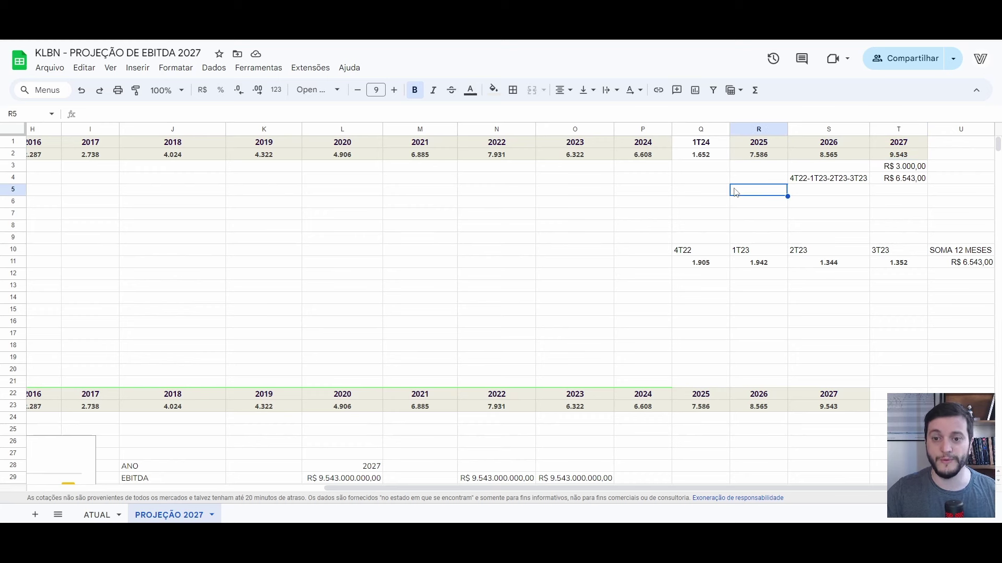
{"action": "left_click", "coordinate": [645, 156]}
{"action": "left_click", "coordinate": [896, 156]}
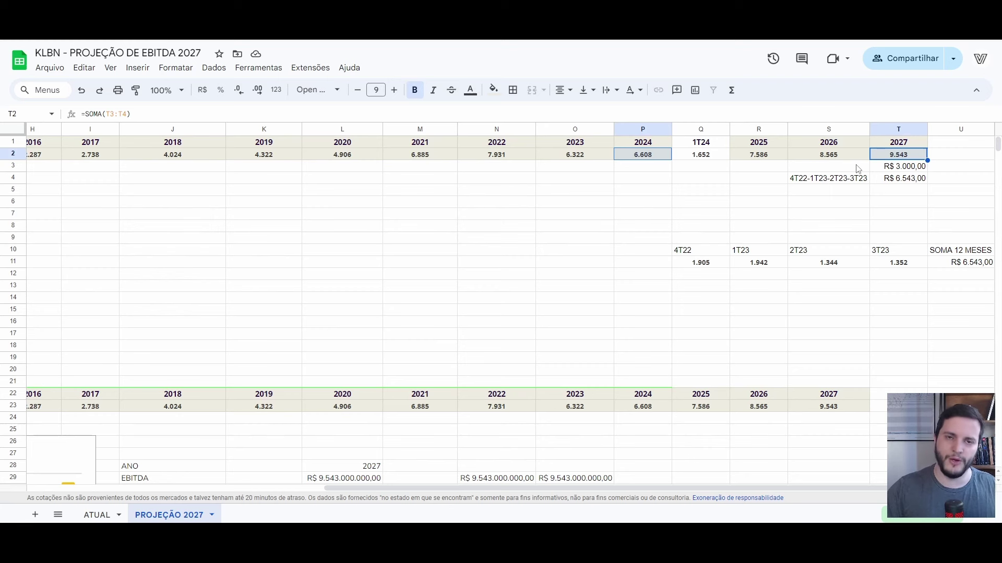
{"action": "left_click", "coordinate": [749, 159]}
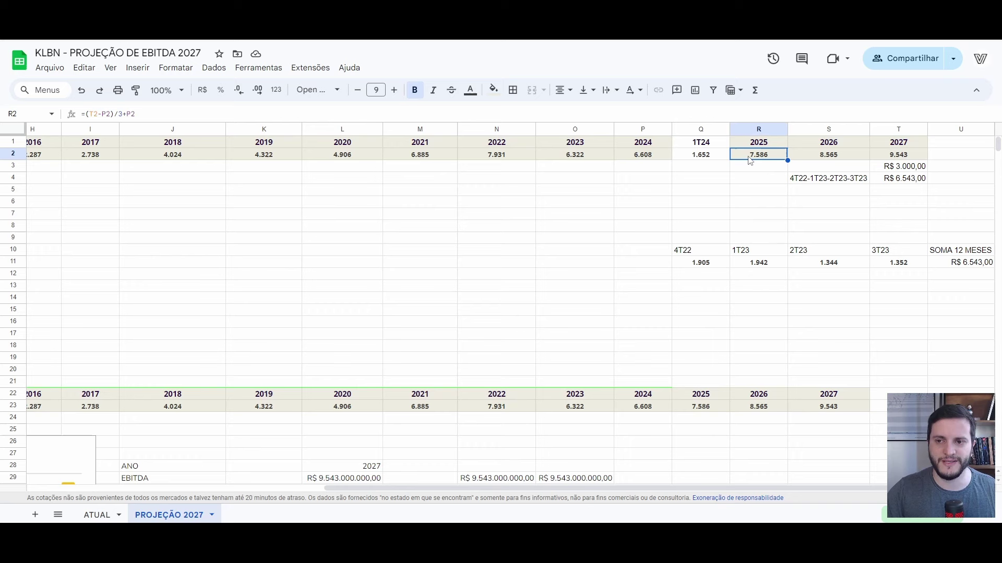
{"action": "left_click", "coordinate": [816, 157]}
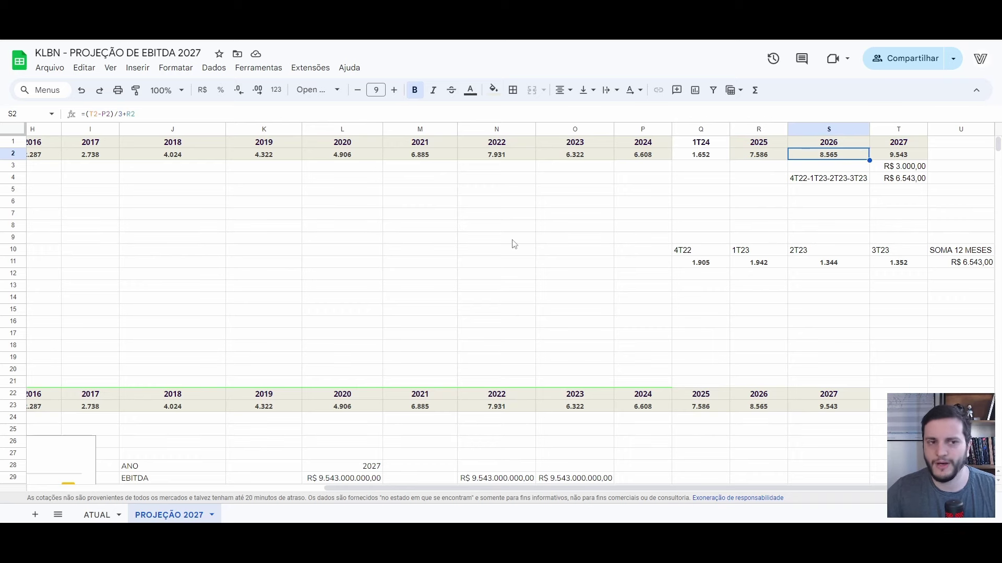
{"action": "key", "text": "ctrl+minus"}
{"action": "scroll", "coordinate": [514, 240], "scroll_direction": "up", "scroll_amount": 2}
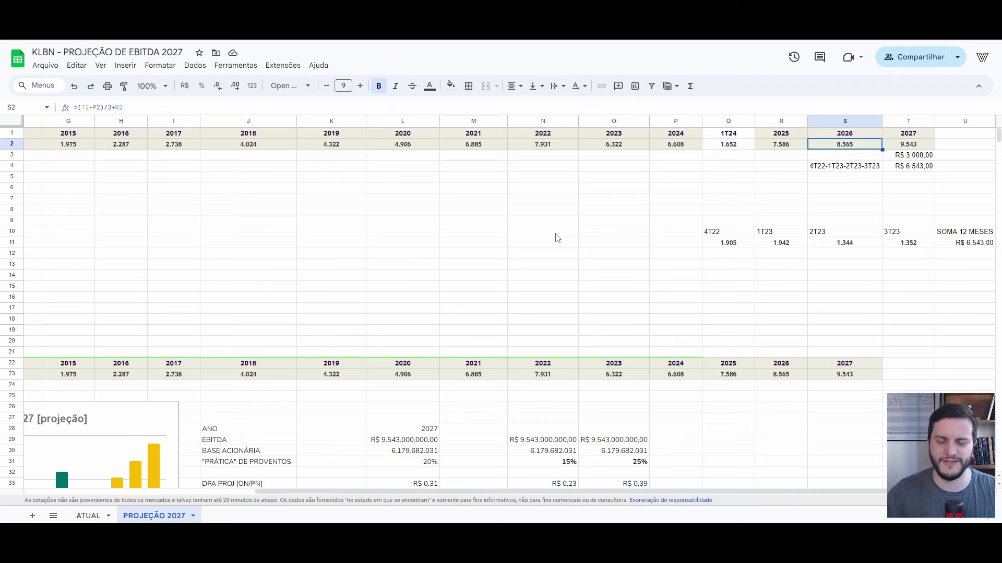
{"action": "triple_click", "coordinate": [145, 108]}
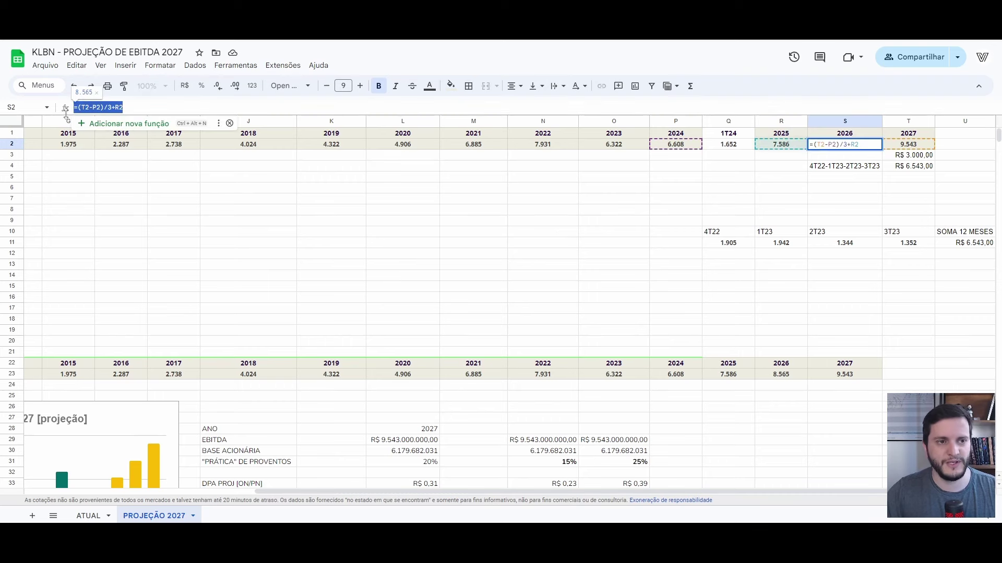
{"action": "left_click", "coordinate": [227, 213]}
Examine the projected 2024, 2025, 2026 and 2027 bars in the "EBITDA - KLABIN - 2010 até 2027" chart.
{"action": "scroll", "coordinate": [403, 330], "scroll_direction": "down", "scroll_amount": 5}
{"action": "left_click_drag", "start_coordinate": [712, 490], "coordinate": [457, 492]}
{"action": "scroll", "coordinate": [471, 341], "scroll_direction": "down", "scroll_amount": 2}
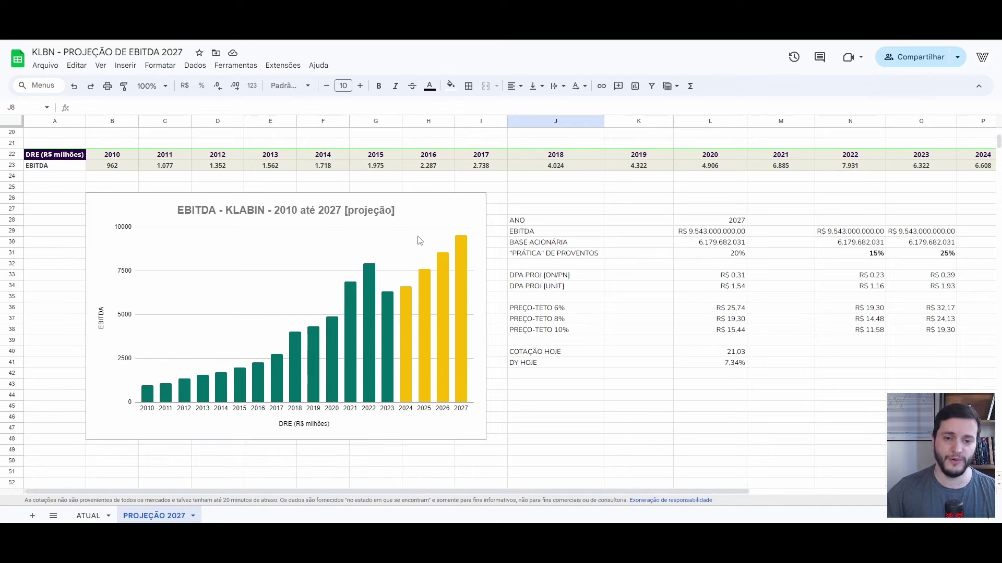
{"action": "left_click", "coordinate": [430, 221]}
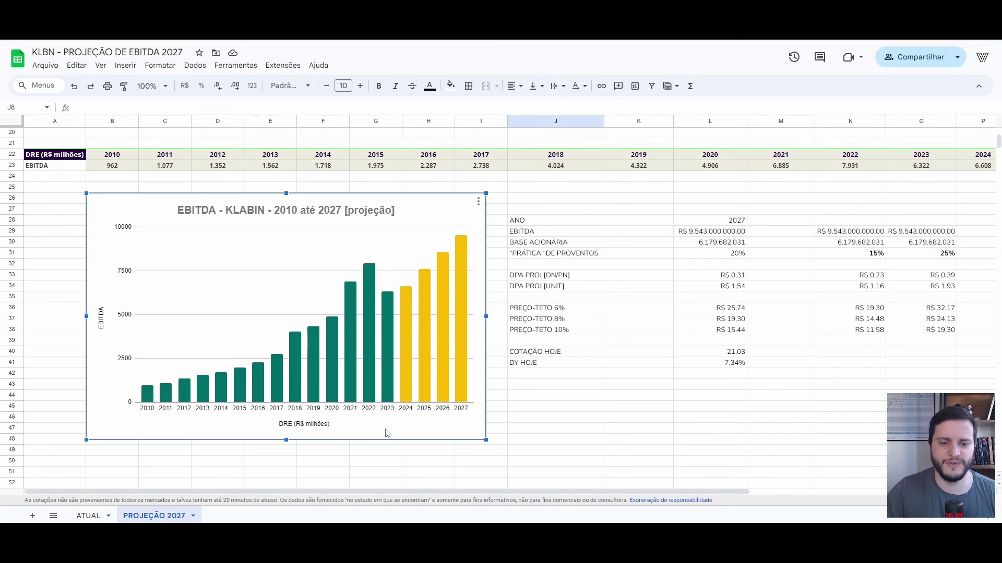
{"action": "mouse_move", "coordinate": [407, 383]}
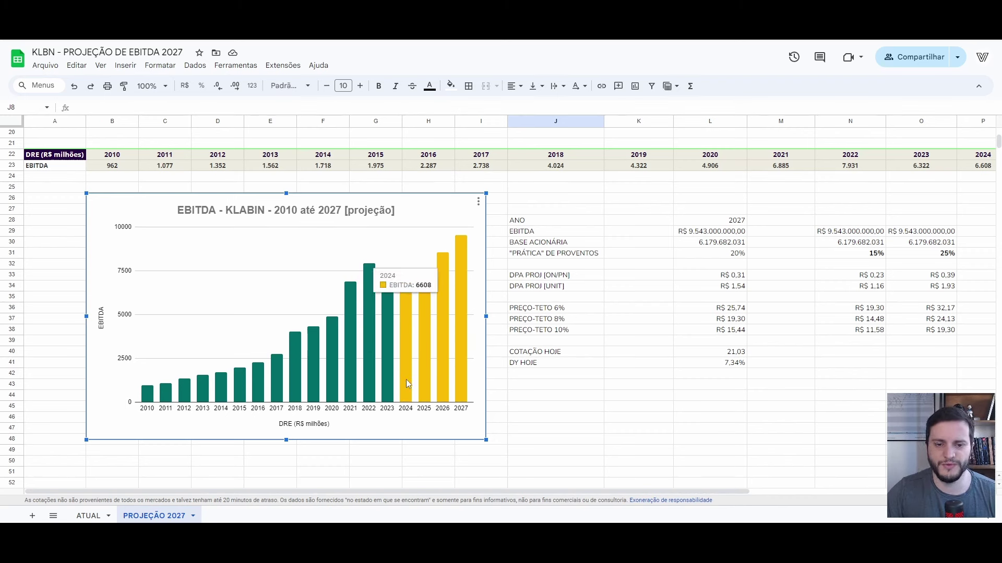
{"action": "mouse_move", "coordinate": [426, 349]}
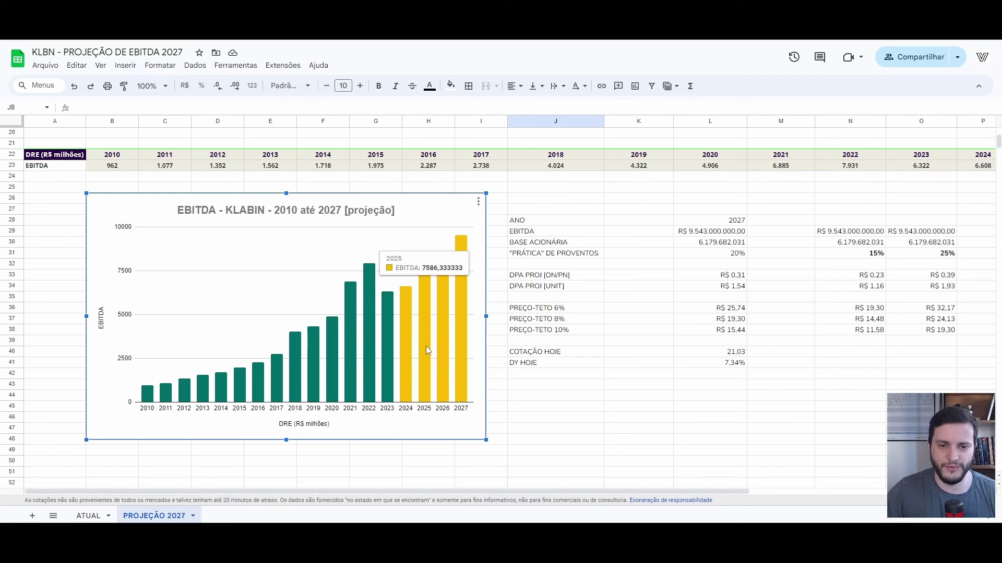
{"action": "mouse_move", "coordinate": [442, 323]}
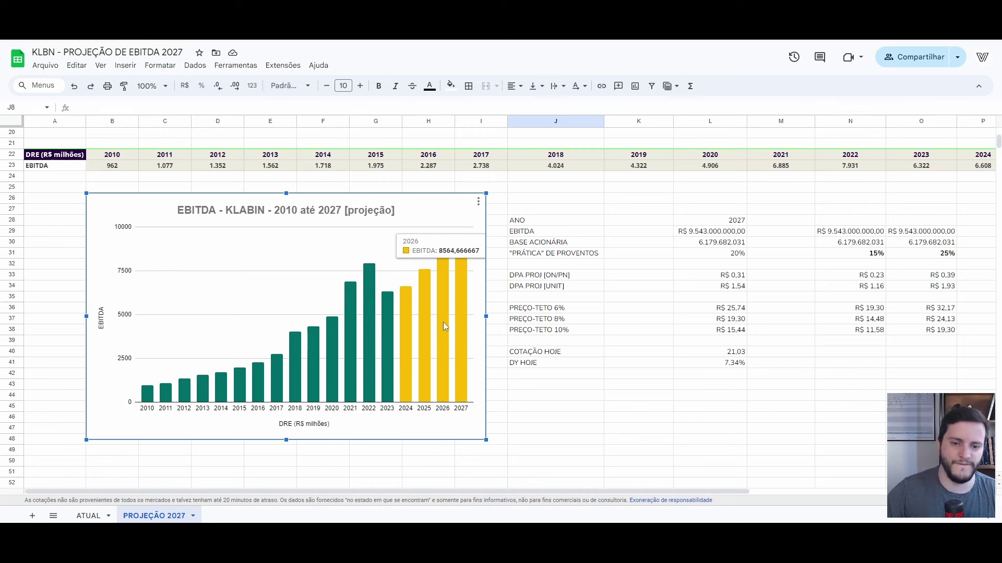
{"action": "mouse_move", "coordinate": [461, 306]}
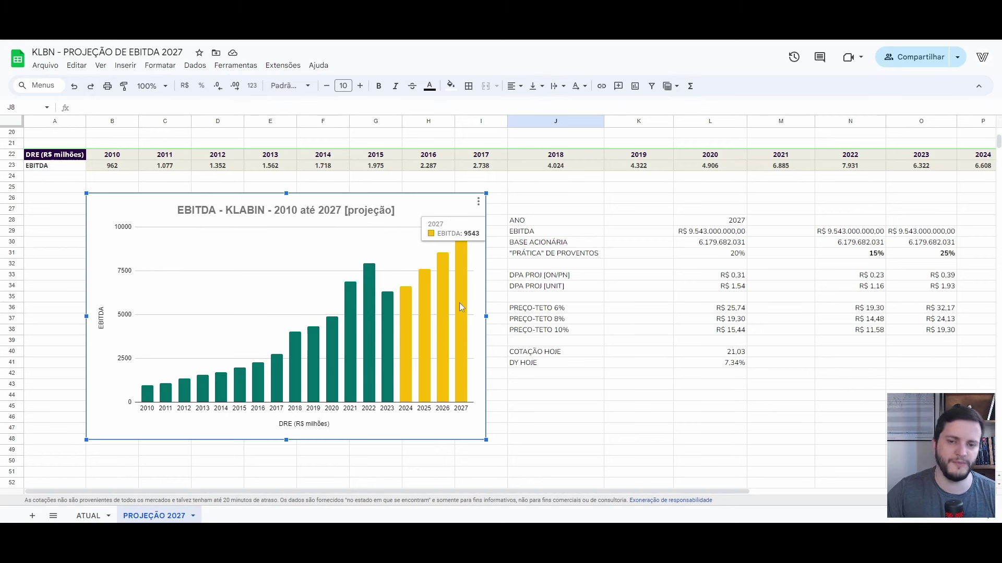
Highlight the values of the 2027 dividend and price-ceiling table, range L28:O43, beside the chart.
{"action": "left_click", "coordinate": [554, 419]}
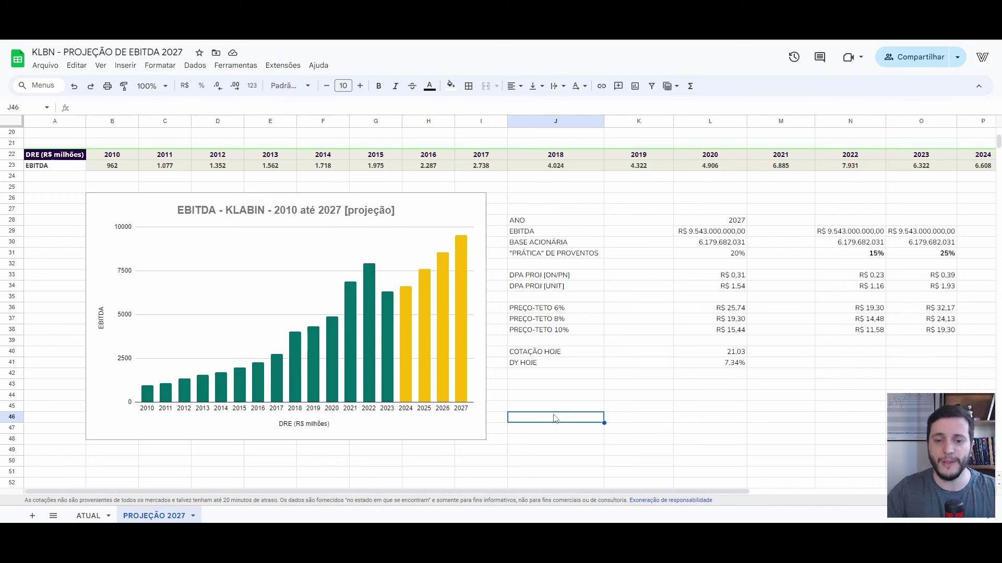
{"action": "left_click_drag", "start_coordinate": [710, 220], "coordinate": [950, 386]}
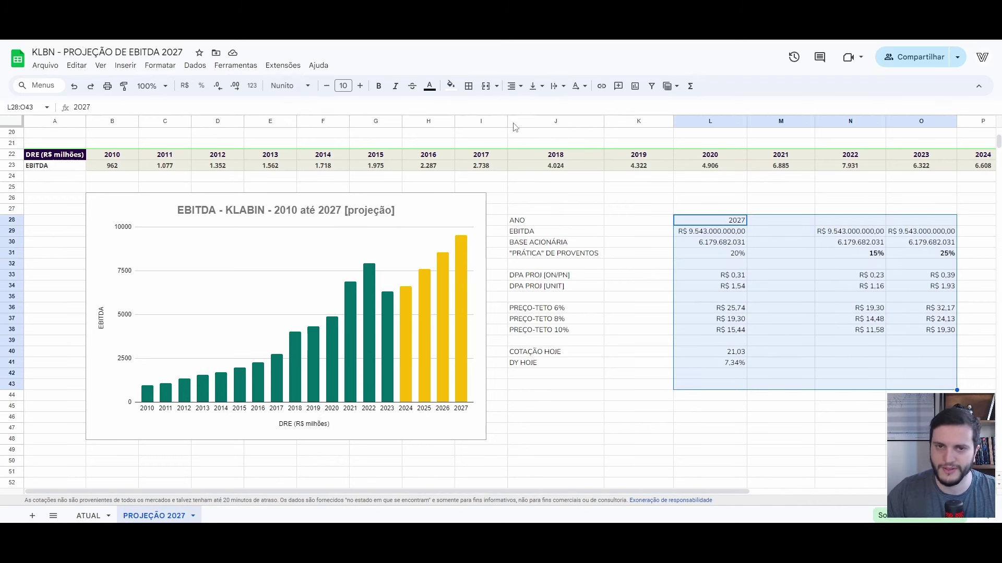
Hide the table values in range L28:O43 by setting their text colour to white.
{"action": "left_click", "coordinate": [430, 85]}
{"action": "left_click", "coordinate": [542, 126]}
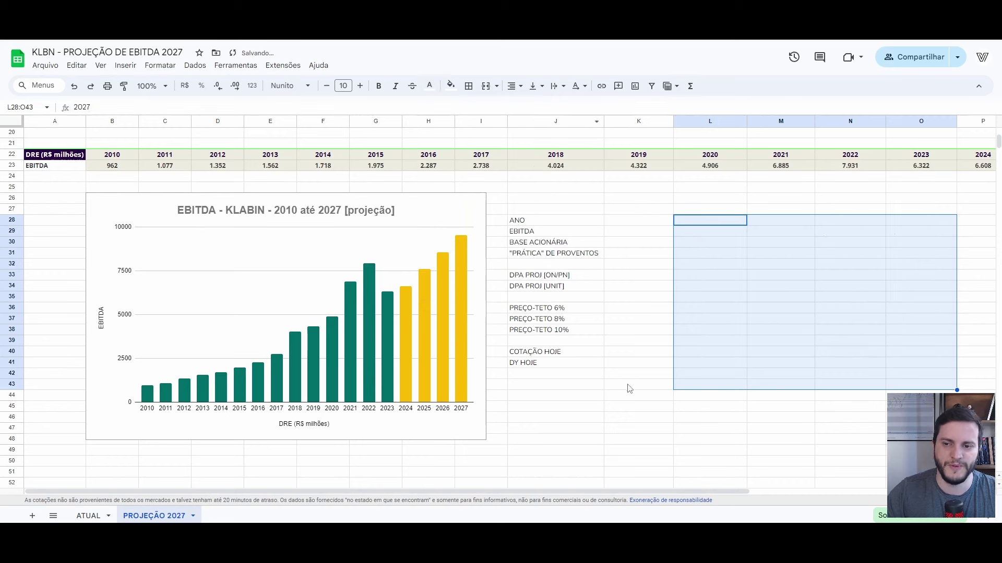
{"action": "left_click", "coordinate": [628, 385]}
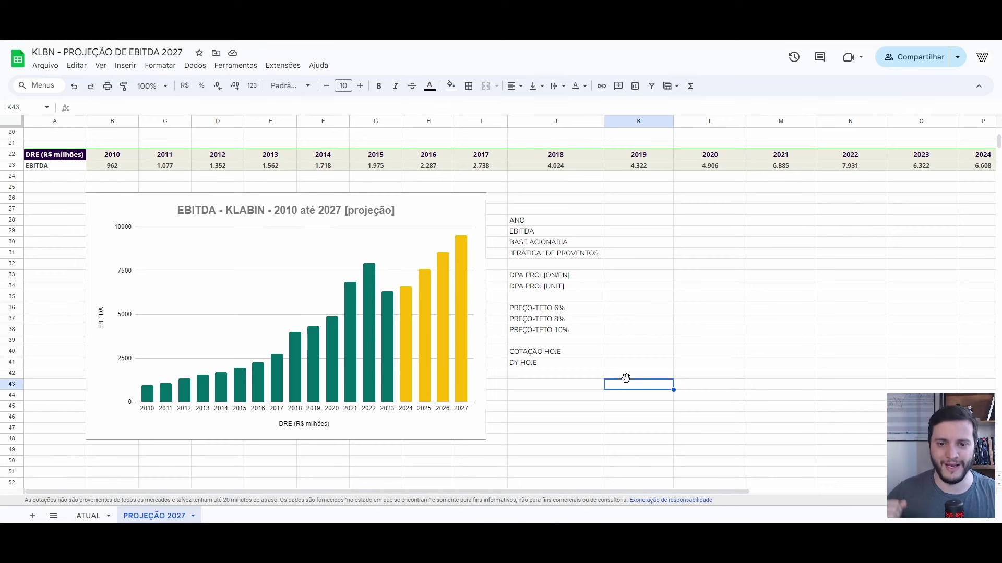
Highlight the row labels and value column of the 2027 projection table, range J28:L41.
{"action": "left_click_drag", "start_coordinate": [562, 221], "coordinate": [709, 361]}
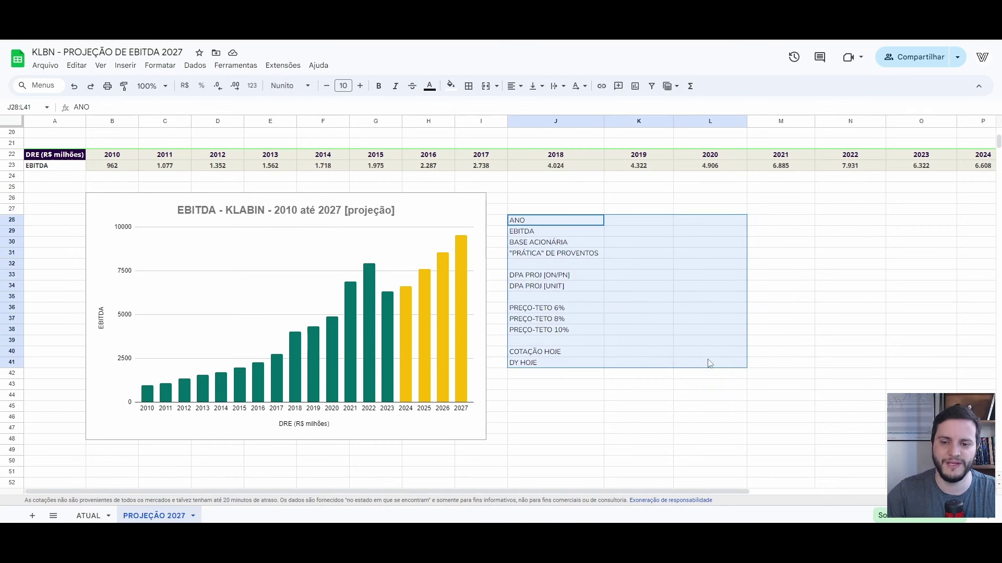
{"action": "left_click", "coordinate": [577, 395]}
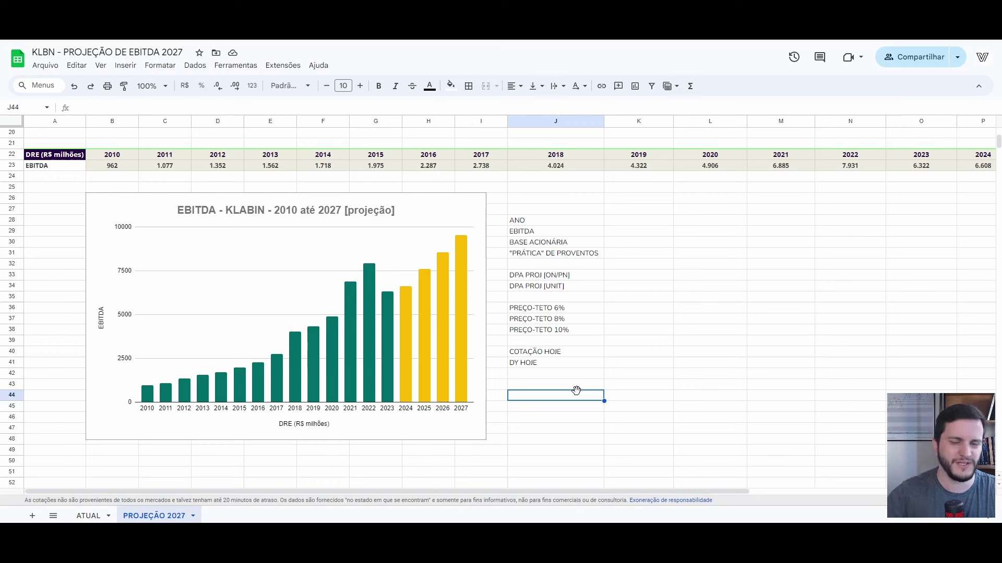
{"action": "left_click", "coordinate": [579, 352]}
Reveal the ANO value in cell L28 by setting its text colour to black.
{"action": "left_click", "coordinate": [636, 221]}
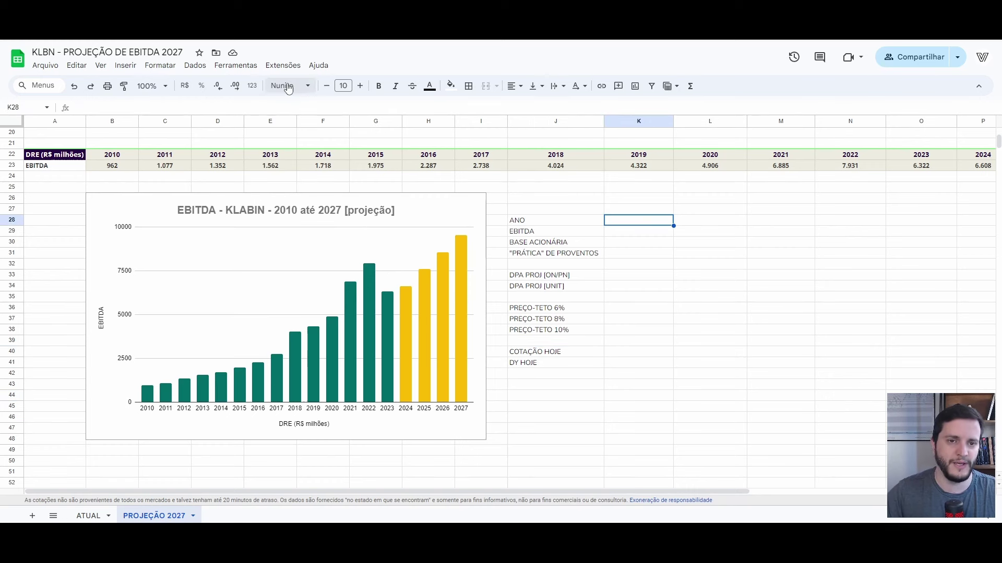
{"action": "left_click", "coordinate": [429, 87]}
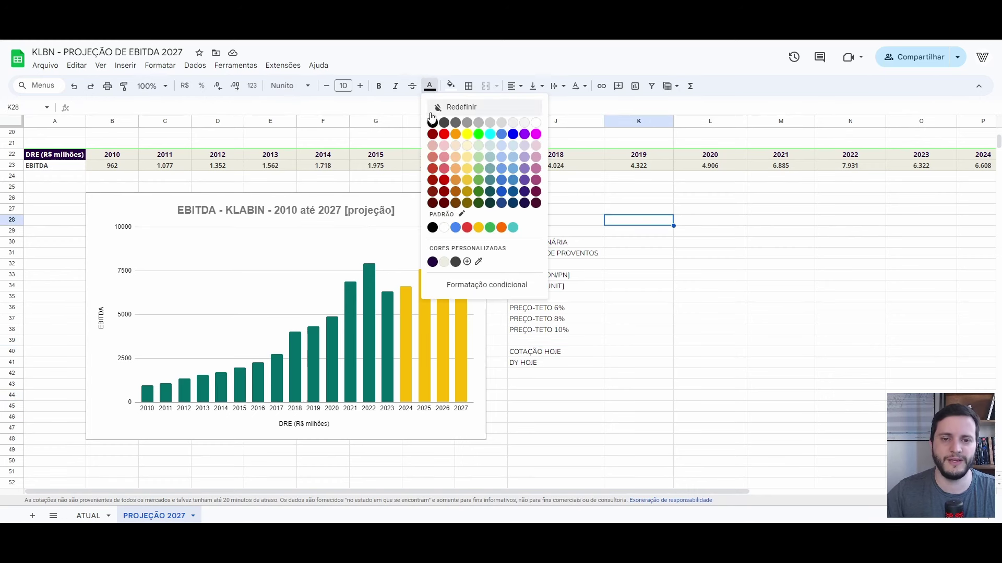
{"action": "left_click", "coordinate": [431, 127]}
{"action": "left_click", "coordinate": [699, 225]}
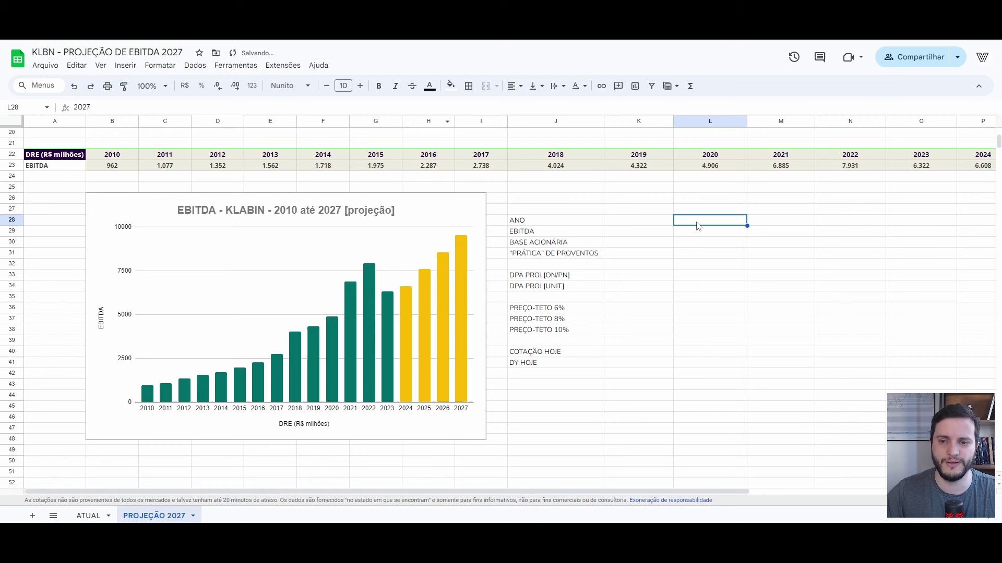
{"action": "left_click", "coordinate": [429, 85]}
{"action": "left_click", "coordinate": [432, 123]}
Set the text colour of the EBITDA and BASE ACIONÁRIA values, cells L29 and L30, to black.
{"action": "left_click", "coordinate": [697, 231]}
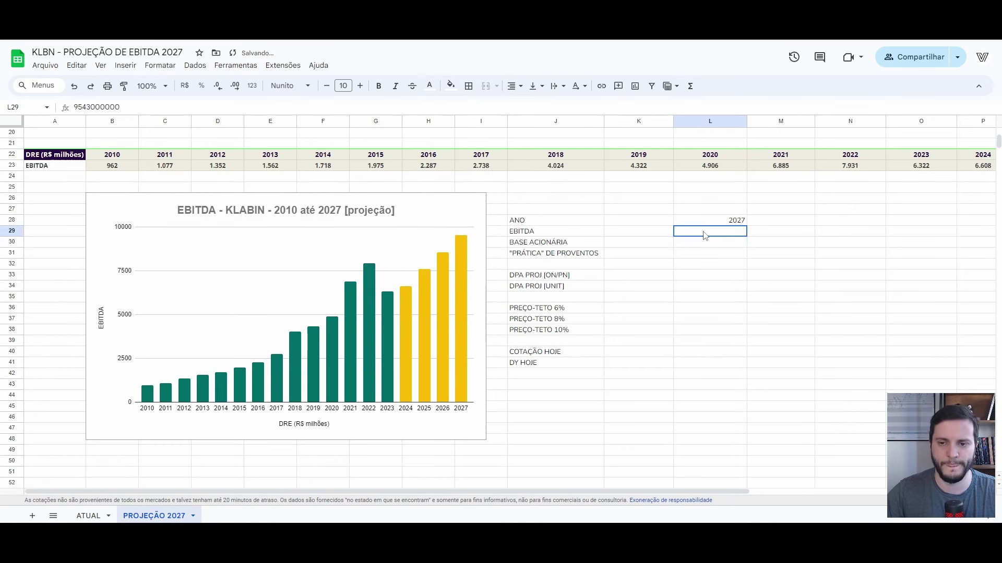
{"action": "left_click", "coordinate": [429, 85]}
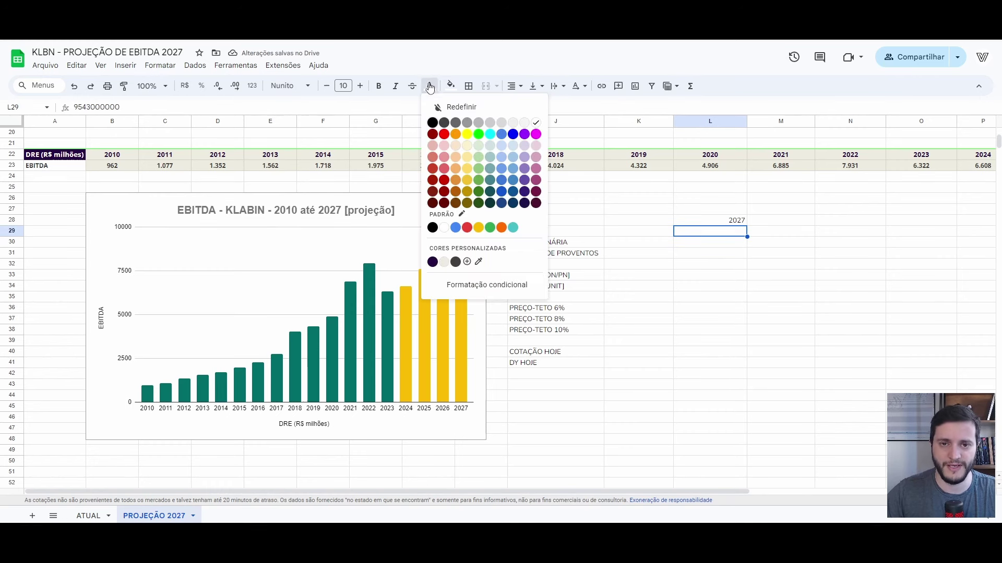
{"action": "left_click", "coordinate": [437, 124]}
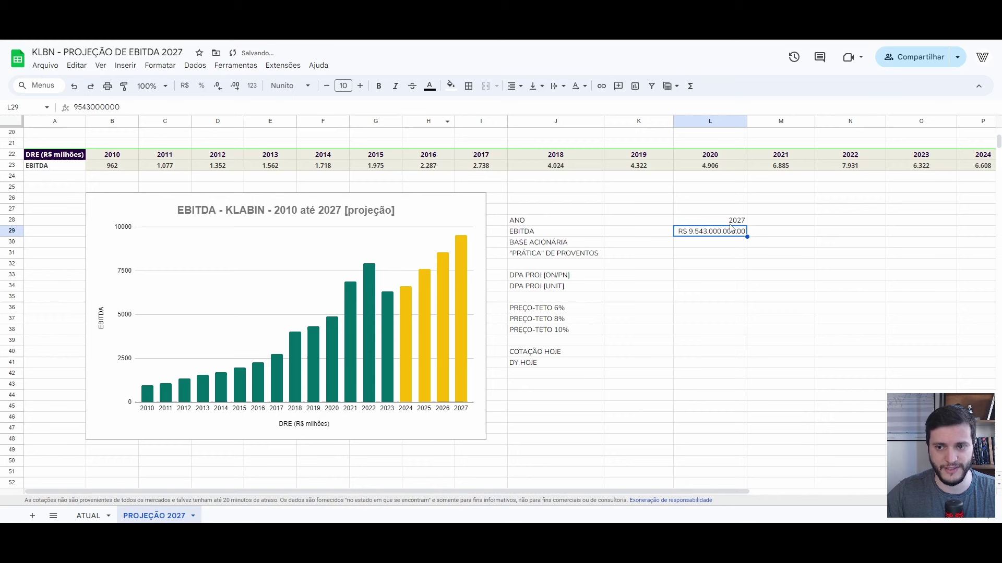
{"action": "left_click", "coordinate": [702, 244]}
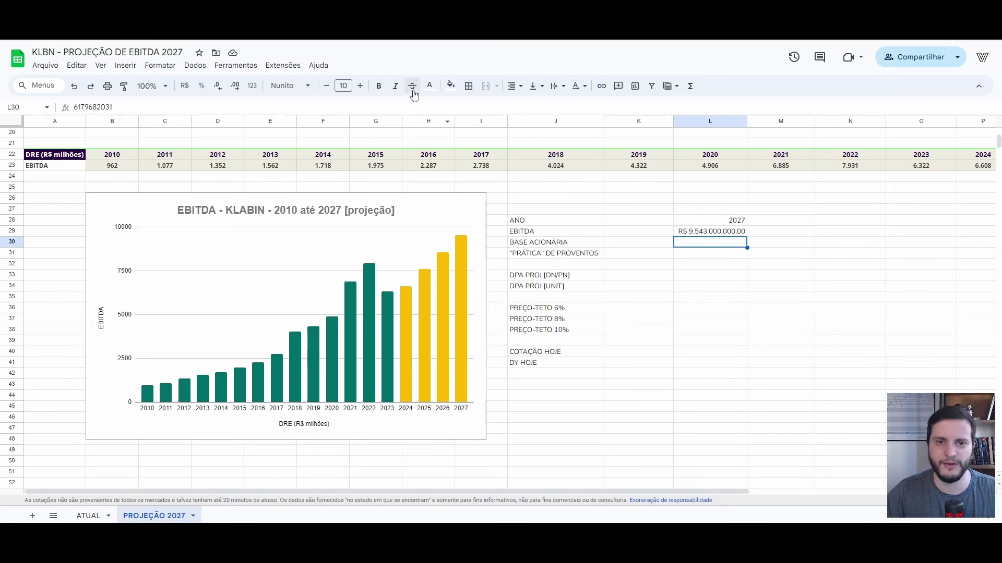
{"action": "left_click", "coordinate": [429, 86]}
{"action": "left_click", "coordinate": [432, 124]}
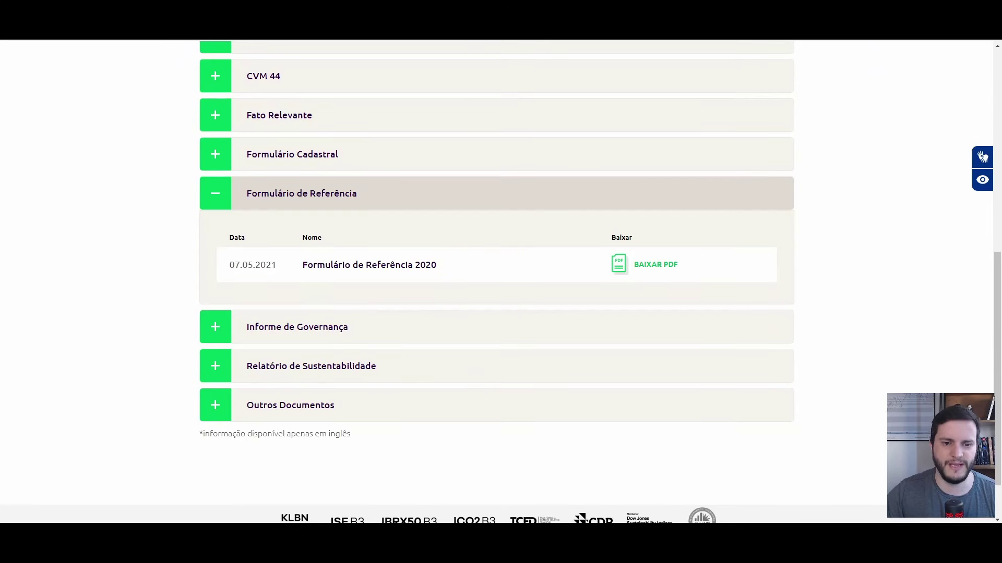
List the 2024 documents delivered to the CVM on Klabin's investor relations site and open the Formulário de Referência.
{"action": "scroll", "coordinate": [416, 208], "scroll_direction": "up", "scroll_amount": 8}
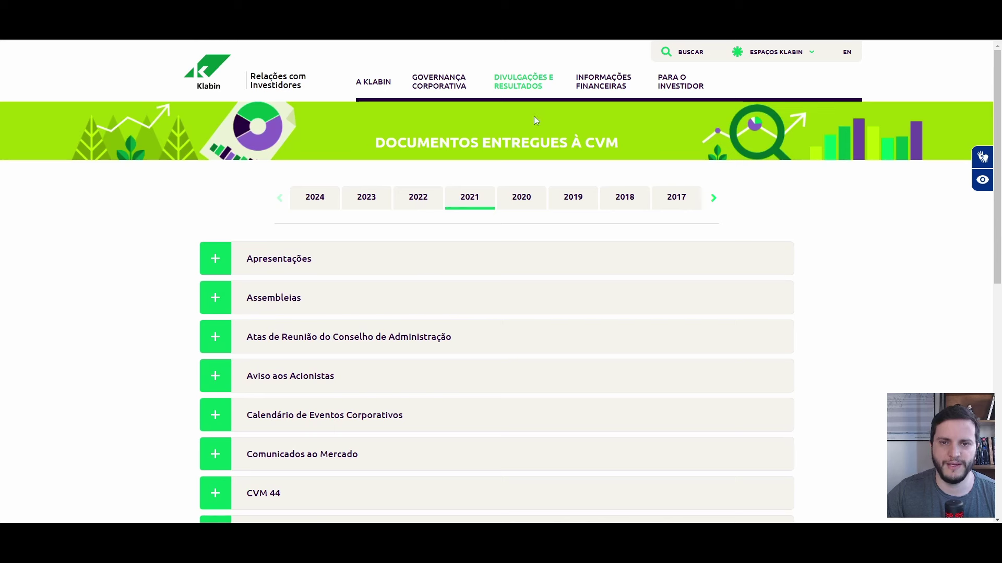
{"action": "mouse_move", "coordinate": [530, 84]}
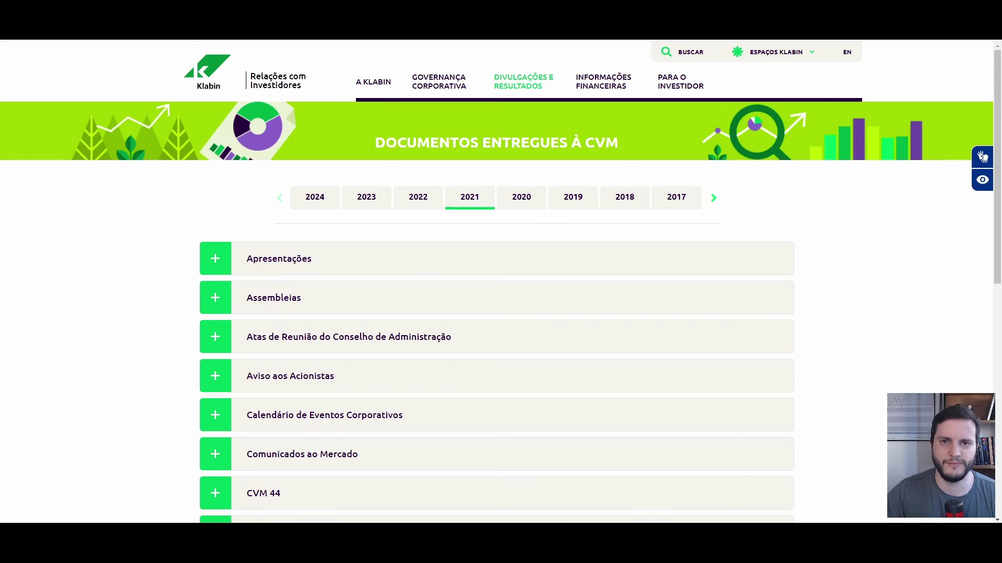
{"action": "left_click", "coordinate": [314, 197]}
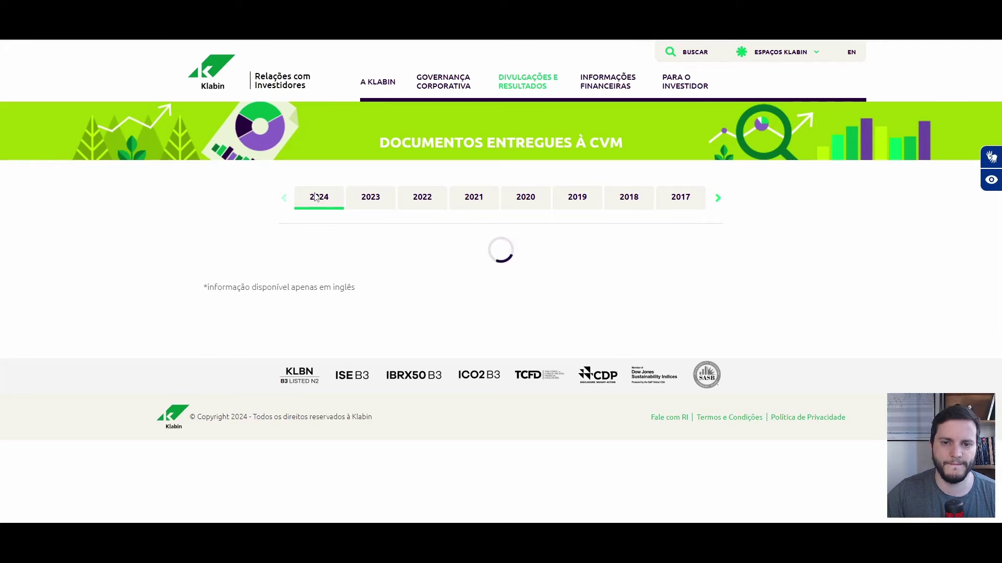
{"action": "scroll", "coordinate": [411, 221], "scroll_direction": "down", "scroll_amount": 5}
{"action": "left_click", "coordinate": [384, 259]}
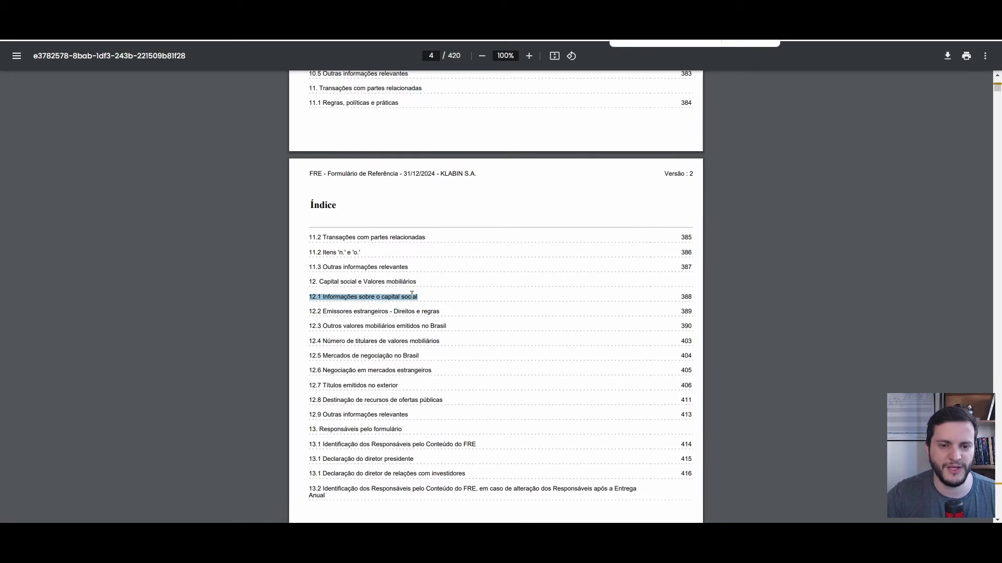
Find section 12.1 on share capital in the reference form and highlight the Capital Integralizado total share quantity and approval date.
{"action": "left_click", "coordinate": [318, 298]}
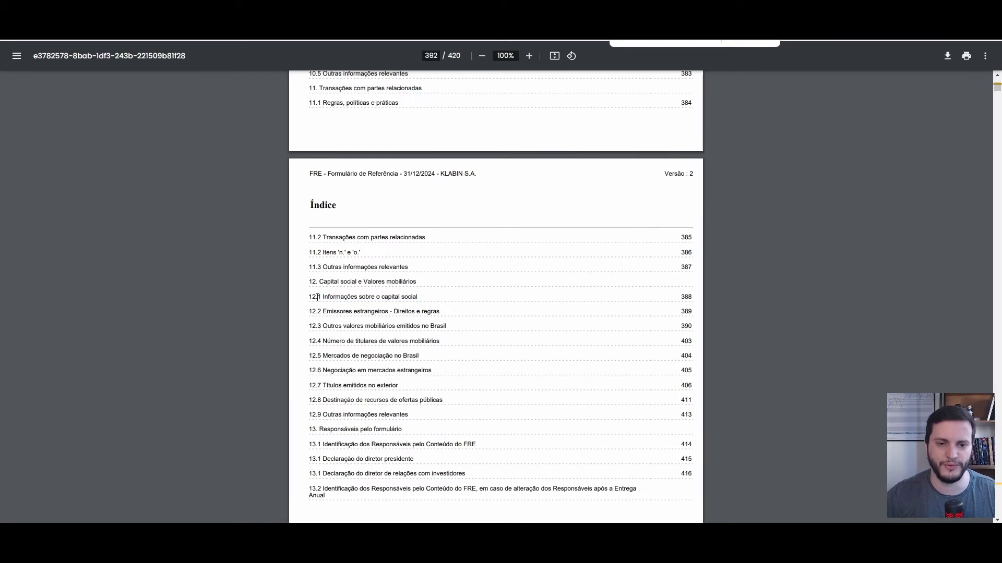
{"action": "scroll", "coordinate": [358, 256], "scroll_direction": "down", "scroll_amount": 3}
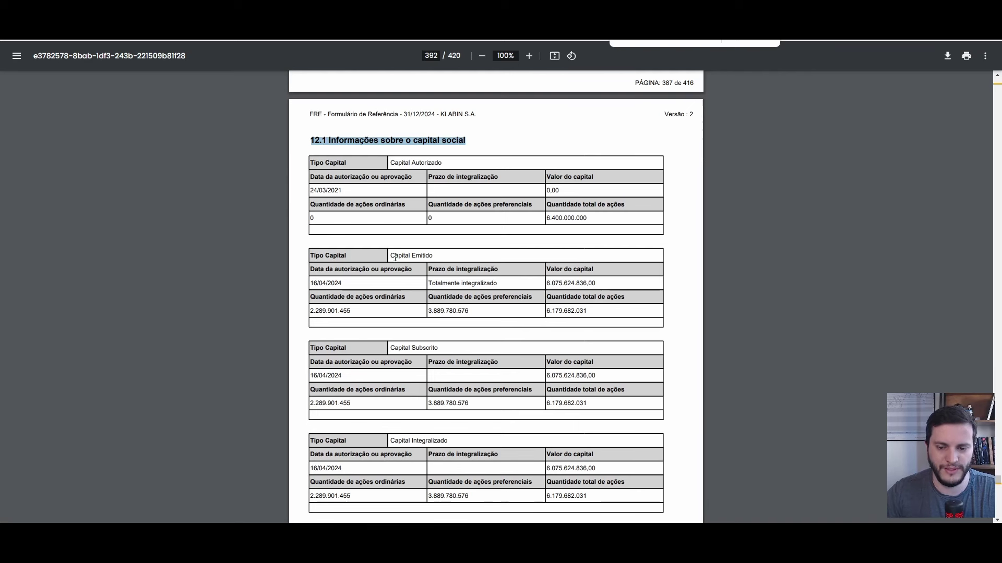
{"action": "scroll", "coordinate": [428, 349], "scroll_direction": "down", "scroll_amount": 3}
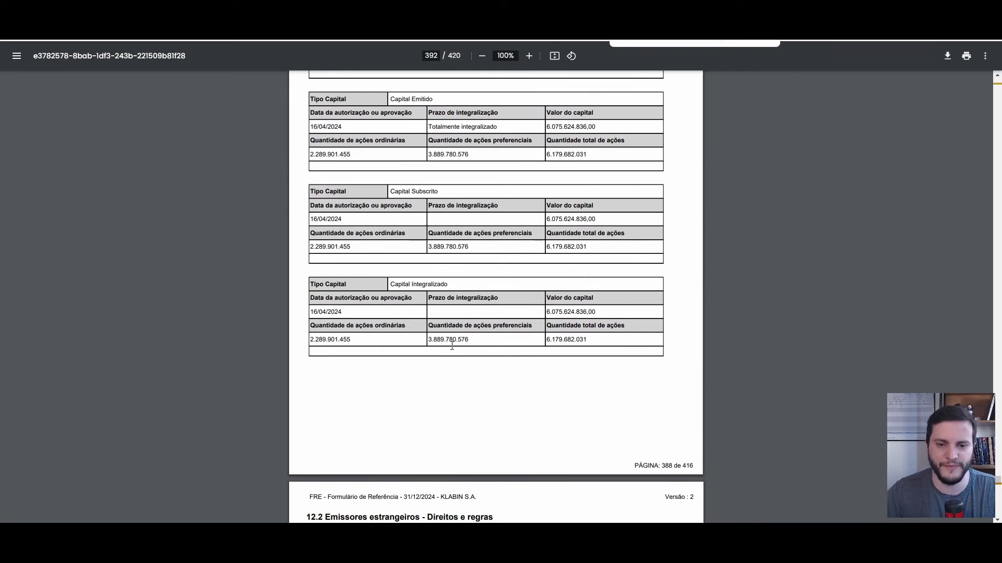
{"action": "left_click_drag", "start_coordinate": [546, 339], "coordinate": [592, 340]}
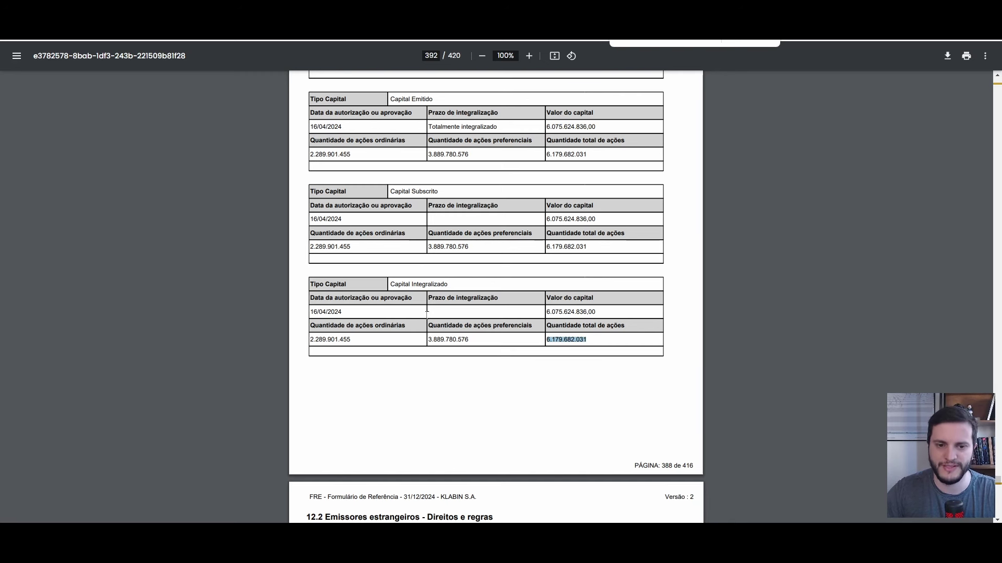
{"action": "left_click", "coordinate": [352, 316]}
{"action": "left_click_drag", "start_coordinate": [307, 314], "coordinate": [347, 313]}
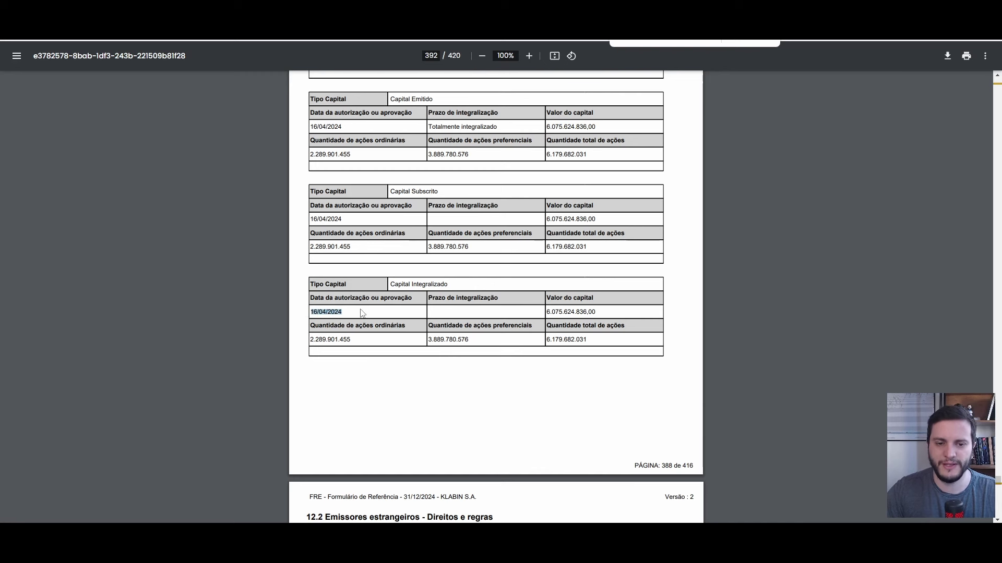
Switch back to the spreadsheet's PROJEÇÃO 2027 sheet and select the "PRÁTICA" DE PROVENTOS value in cell L31.
{"action": "left_click", "coordinate": [658, 28]}
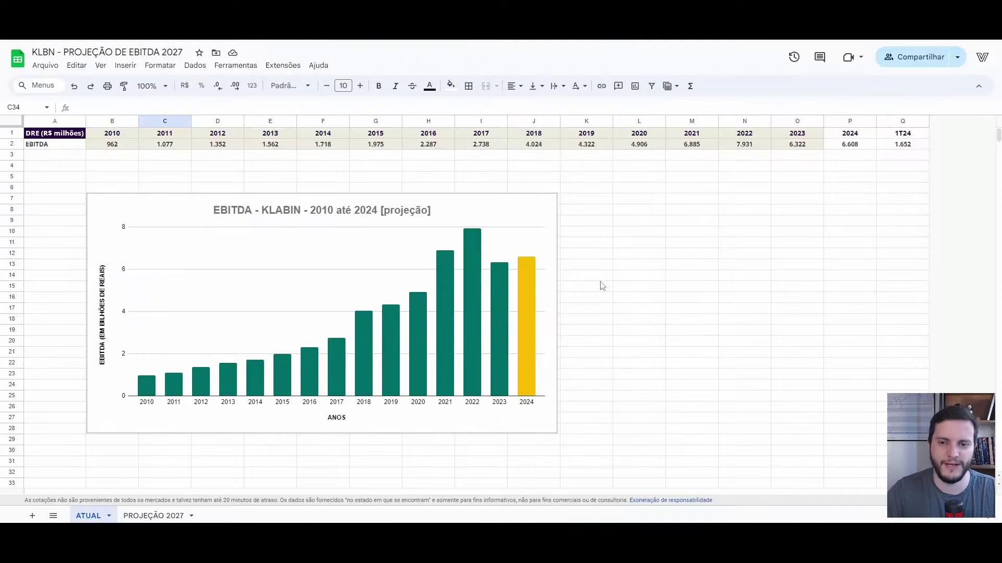
{"action": "left_click", "coordinate": [160, 516]}
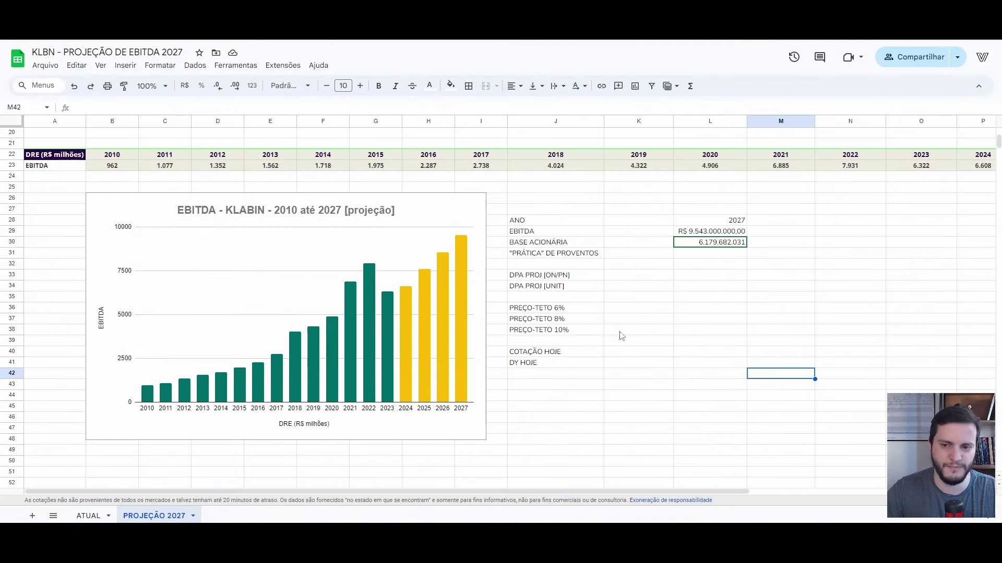
{"action": "left_click", "coordinate": [701, 256]}
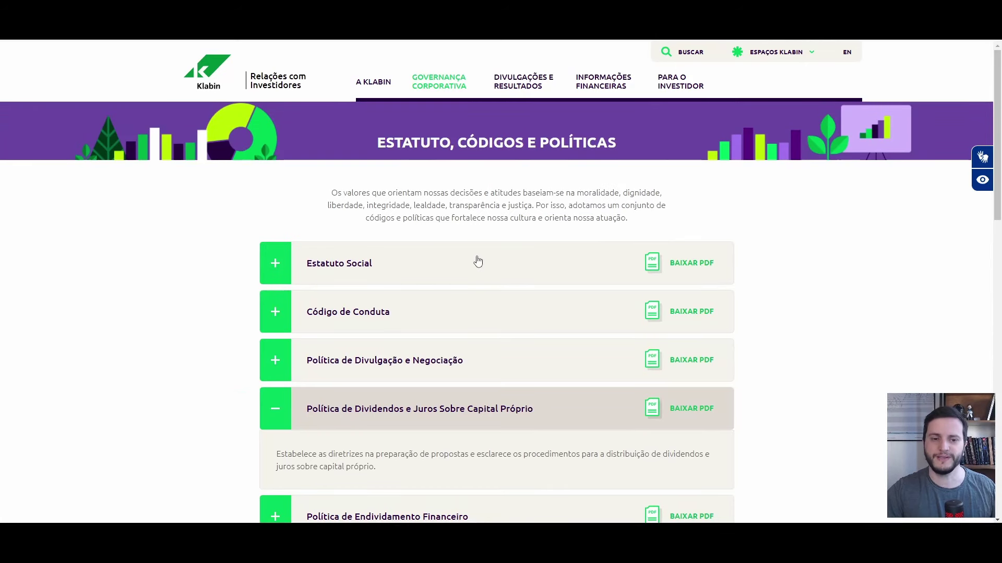
Look for the dividend policy under Estatuto, Códigos e Políticas on Klabin's investor relations site.
{"action": "mouse_move", "coordinate": [437, 87]}
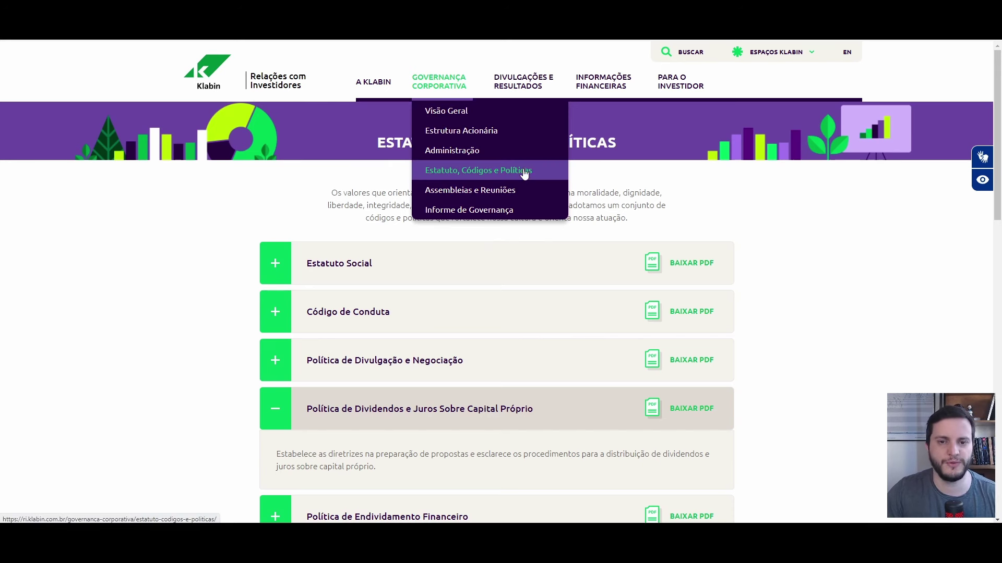
{"action": "scroll", "coordinate": [197, 287], "scroll_direction": "down", "scroll_amount": 2}
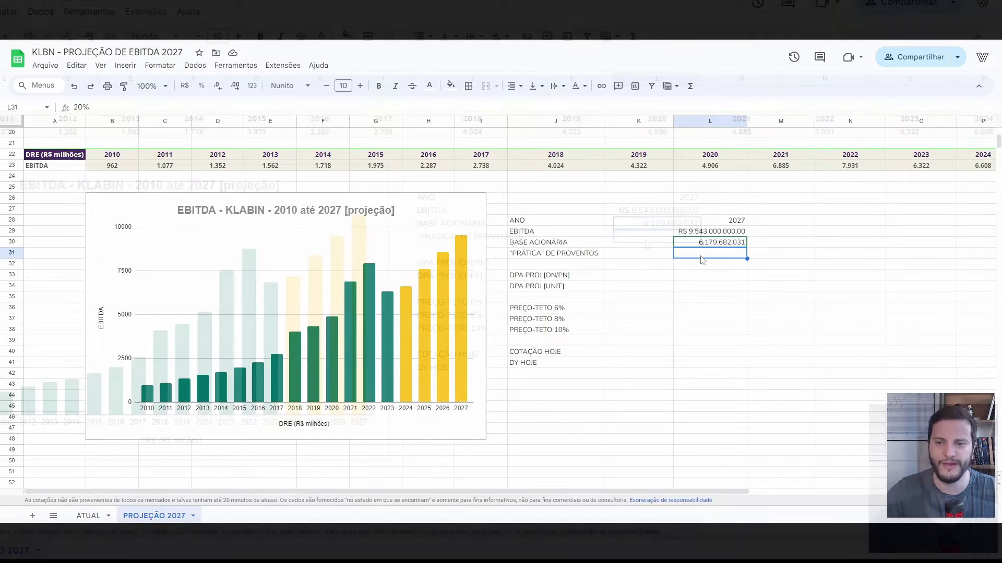
Reveal the "PRÁTICA" DE PROVENTOS percentage in cell L31 by setting its text colour to black.
{"action": "left_click", "coordinate": [645, 240]}
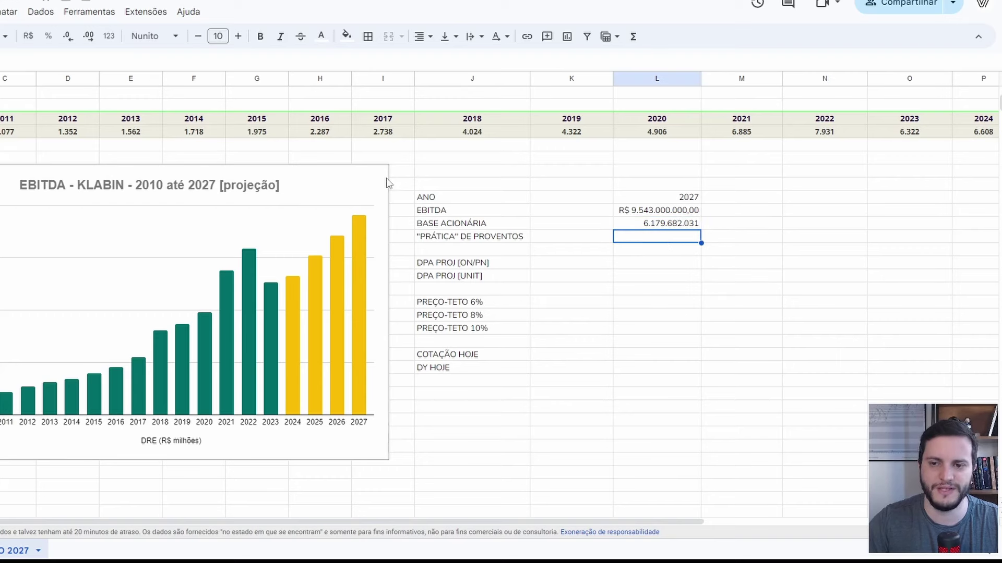
{"action": "left_click", "coordinate": [321, 36]}
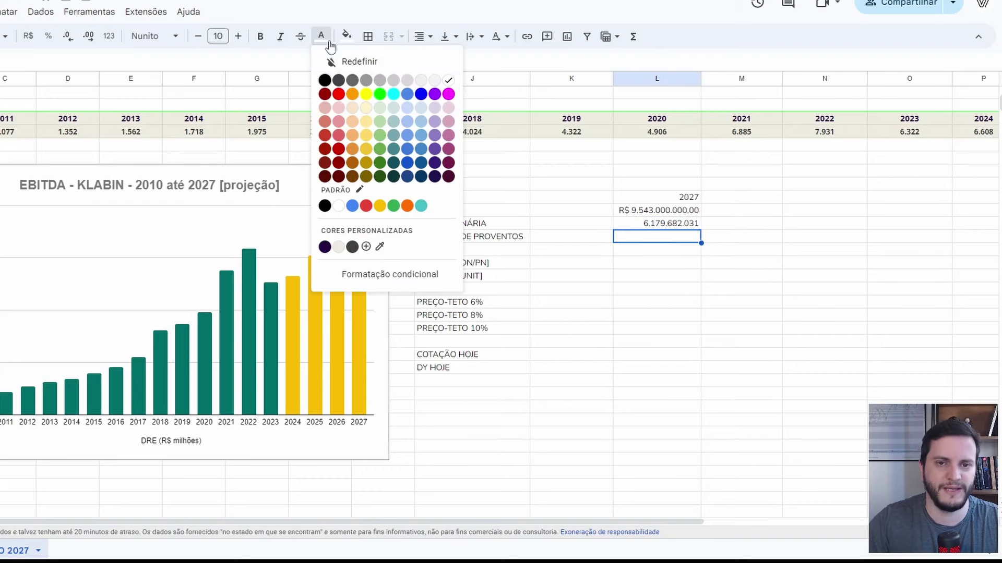
{"action": "left_click", "coordinate": [329, 79]}
{"action": "left_click", "coordinate": [641, 305]}
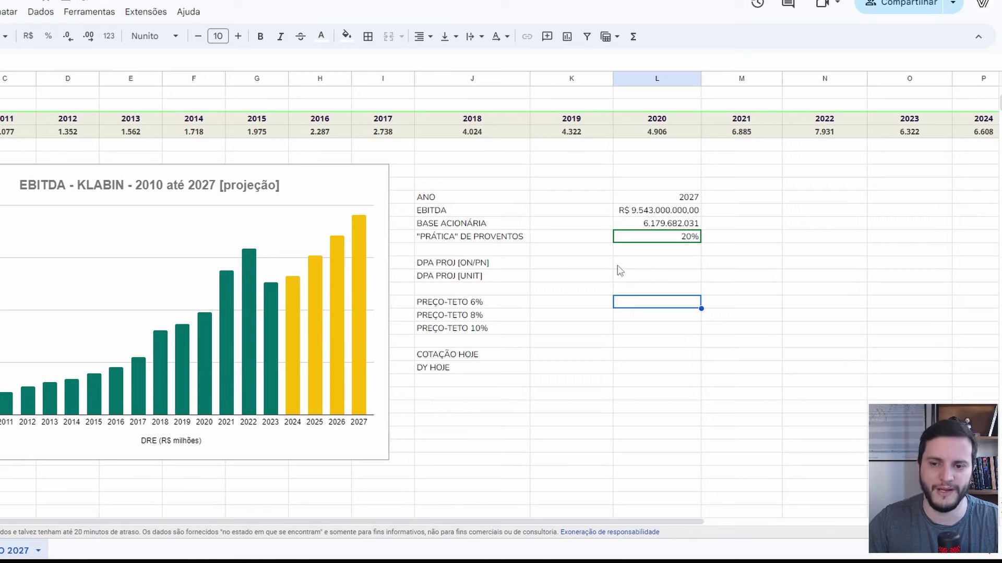
Set the text colour of the DPA PROJ [ON/PN] value in cell L33 to black.
{"action": "left_click", "coordinate": [635, 264]}
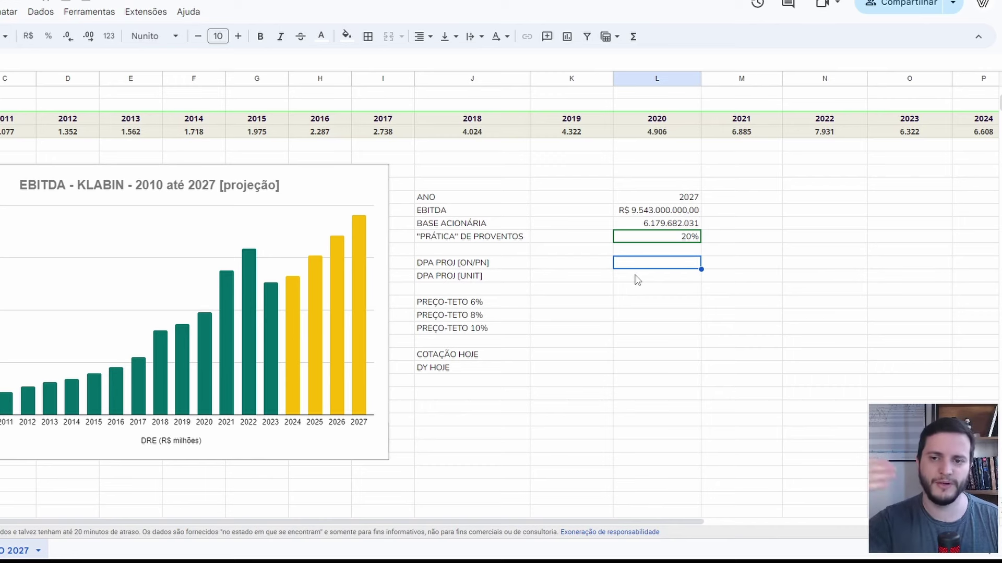
{"action": "left_click", "coordinate": [321, 36]}
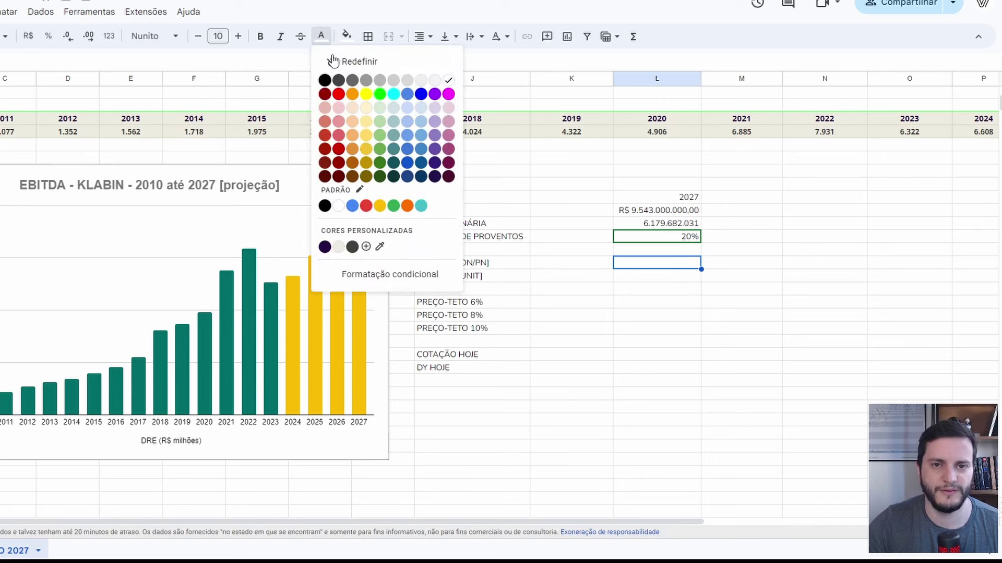
{"action": "left_click", "coordinate": [323, 81]}
{"action": "left_click", "coordinate": [644, 290]}
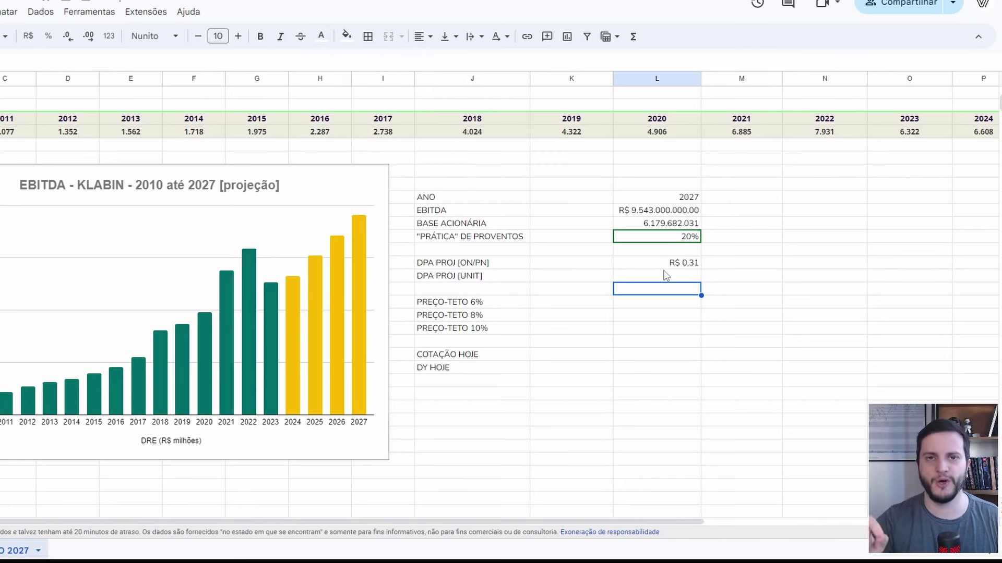
Open B3's Units page from the "b3 unit" Google results to check the unit composition behind DPA PROJ [UNIT].
{"action": "left_click", "coordinate": [666, 277]}
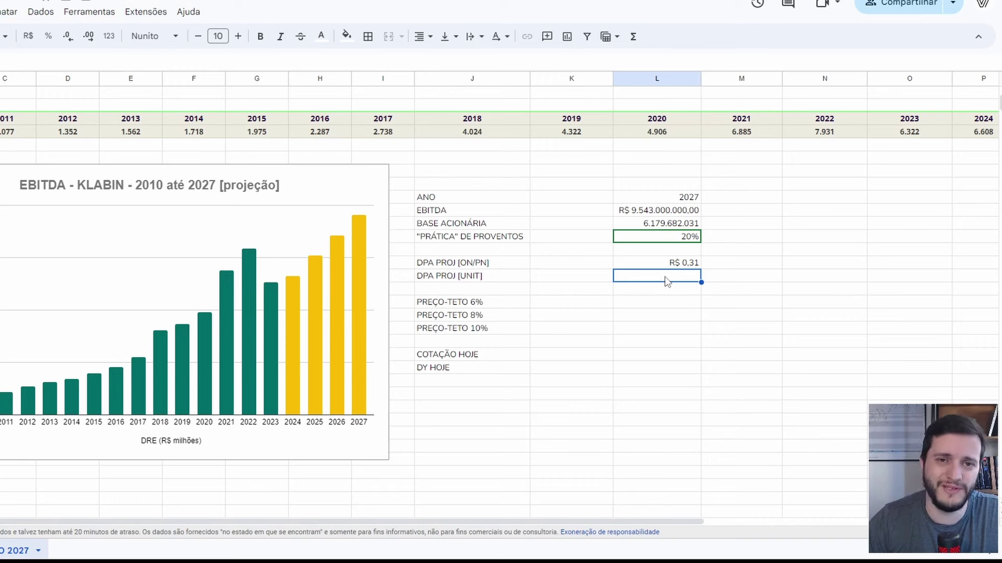
{"action": "key", "text": "Up"}
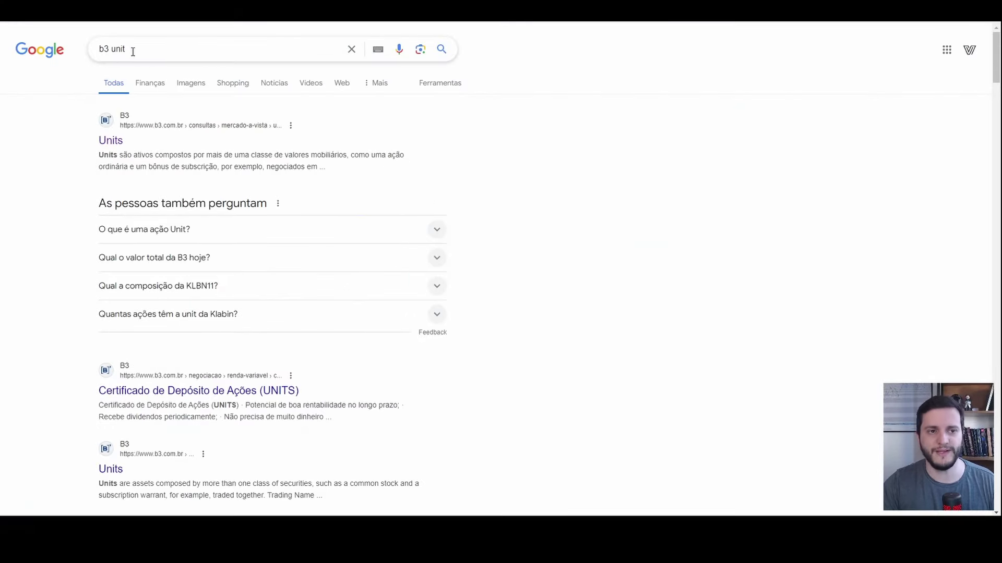
{"action": "left_click", "coordinate": [112, 142]}
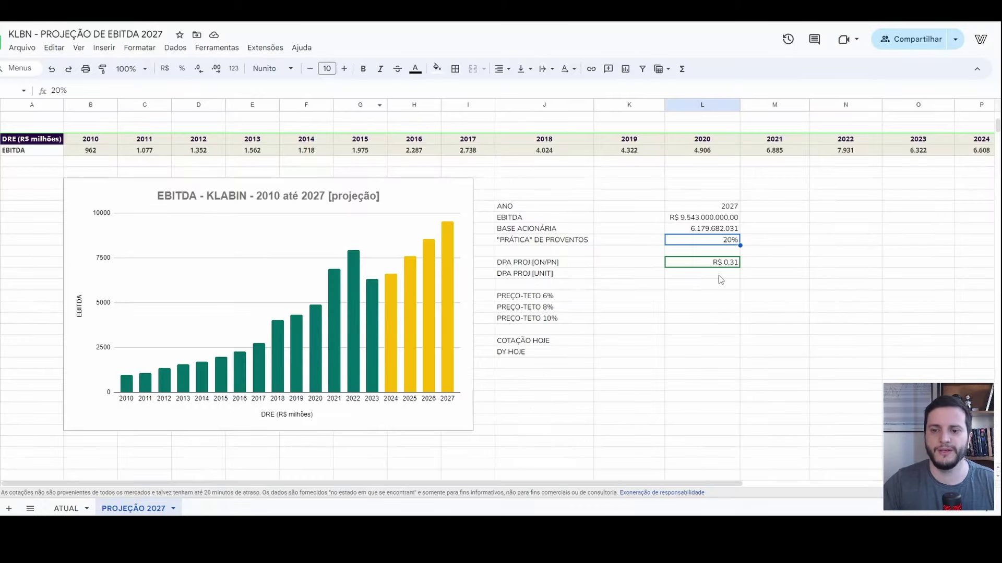
Reveal the DPA PROJ [UNIT] value in cell L34 by setting its text colour to black.
{"action": "left_click", "coordinate": [720, 276]}
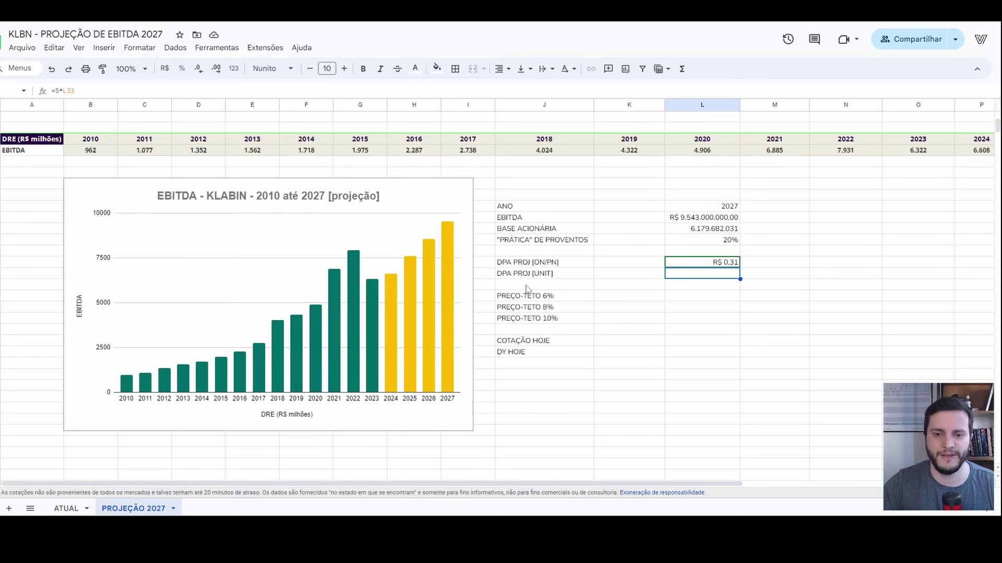
{"action": "key", "text": "Up"}
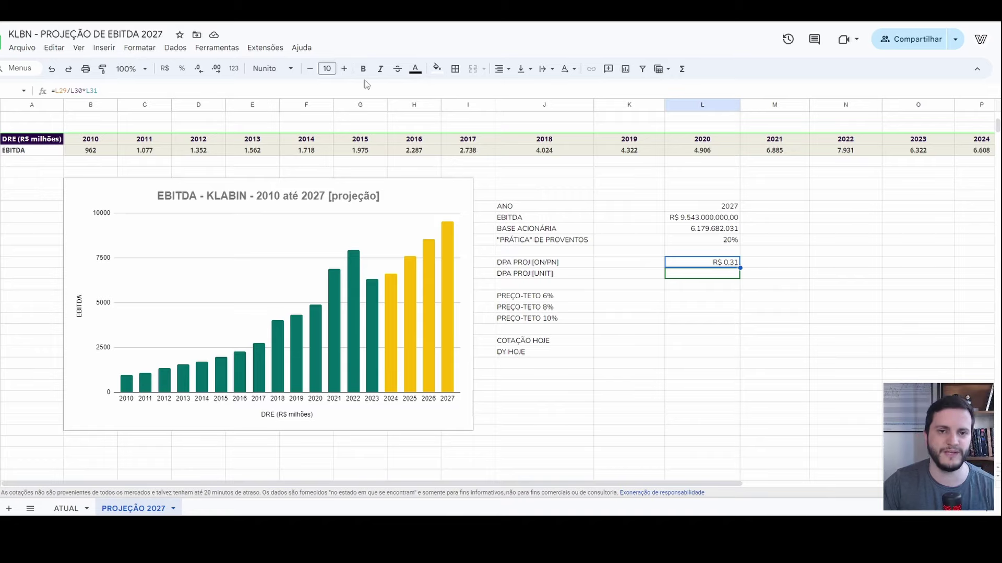
{"action": "left_click", "coordinate": [415, 69]}
{"action": "left_click", "coordinate": [417, 110]}
{"action": "left_click", "coordinate": [708, 282]}
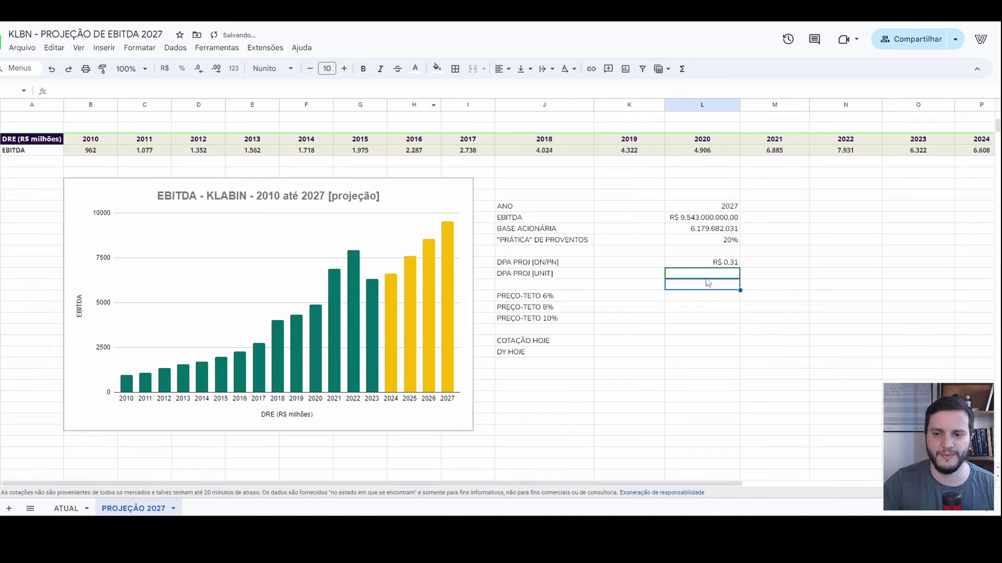
{"action": "left_click", "coordinate": [707, 275]}
{"action": "left_click", "coordinate": [415, 69]}
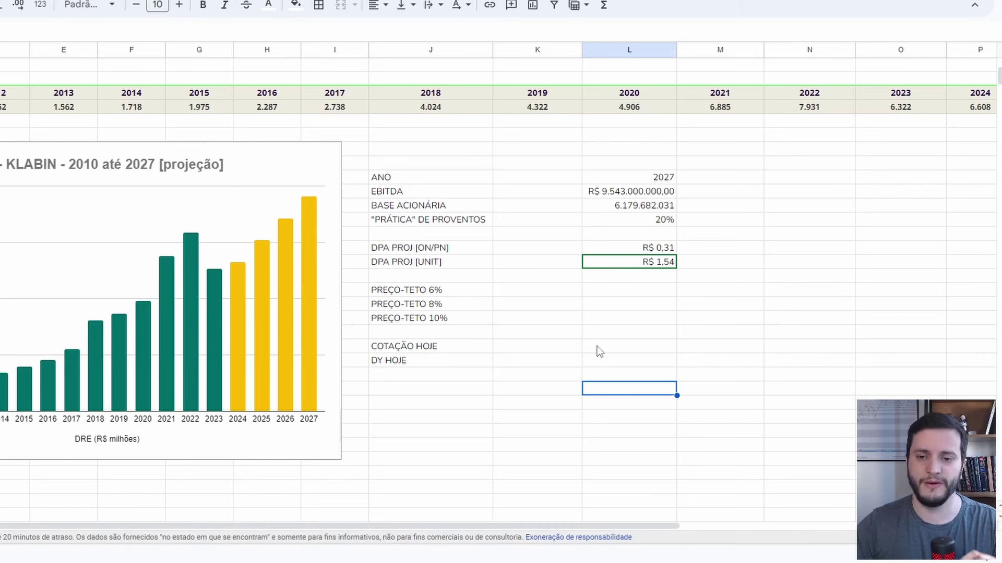
Set the text colour of the PREÇO-TETO 6%, 8% and 10% values in cells L36:L38 to black.
{"action": "left_click", "coordinate": [622, 290]}
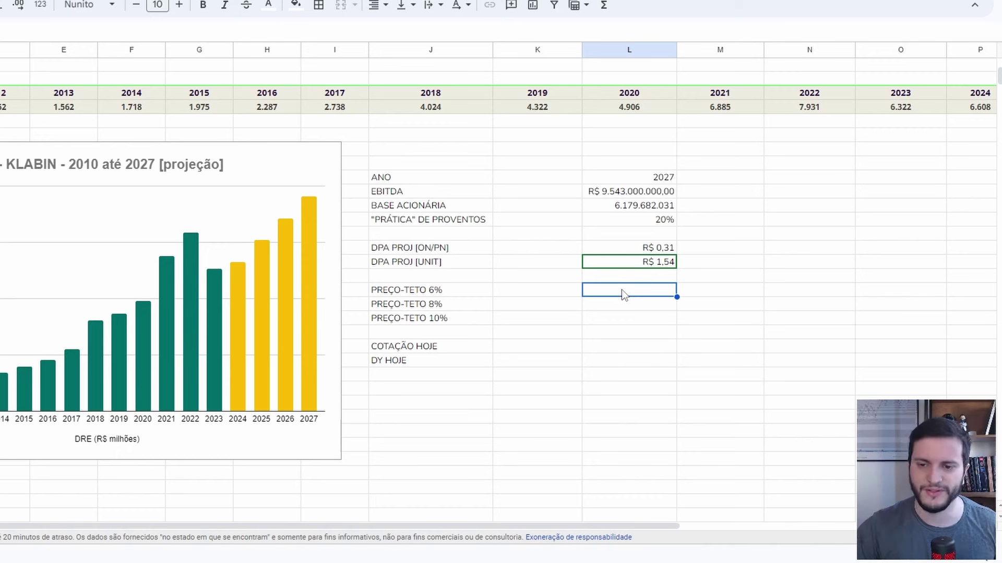
{"action": "left_click", "coordinate": [615, 317]}
{"action": "left_click_drag", "start_coordinate": [624, 292], "coordinate": [630, 325]}
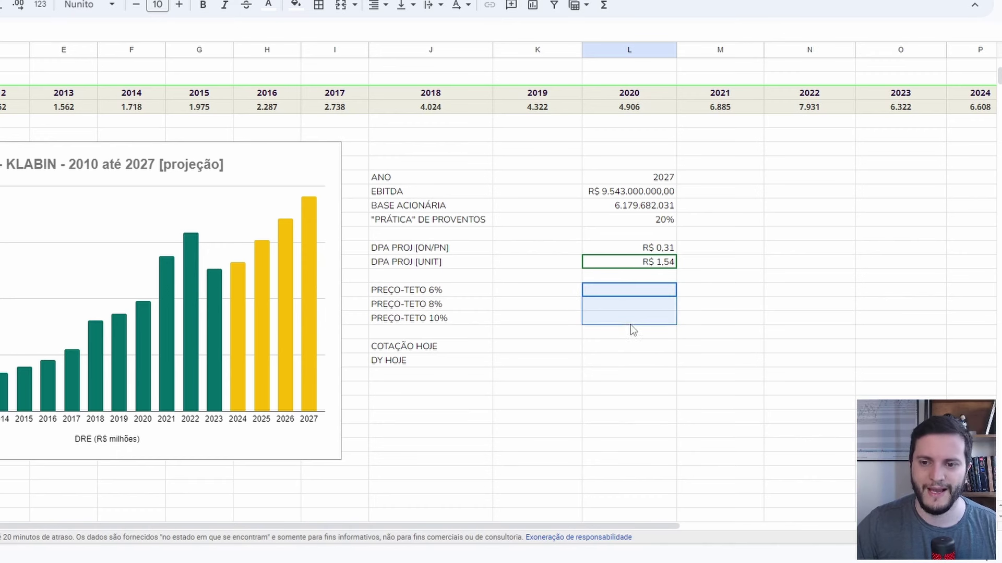
{"action": "left_click", "coordinate": [269, 5]}
{"action": "left_click", "coordinate": [271, 50]}
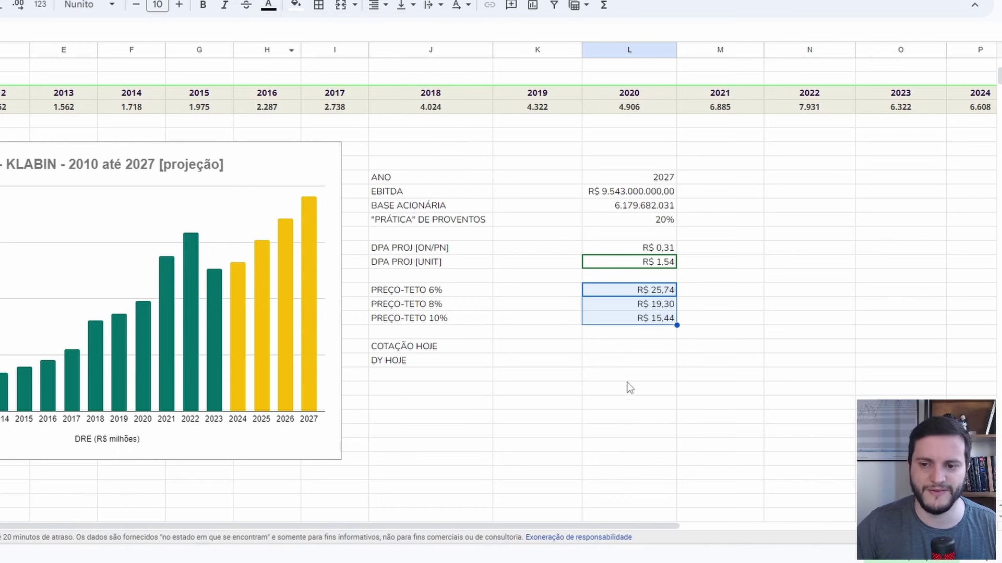
{"action": "left_click", "coordinate": [636, 395]}
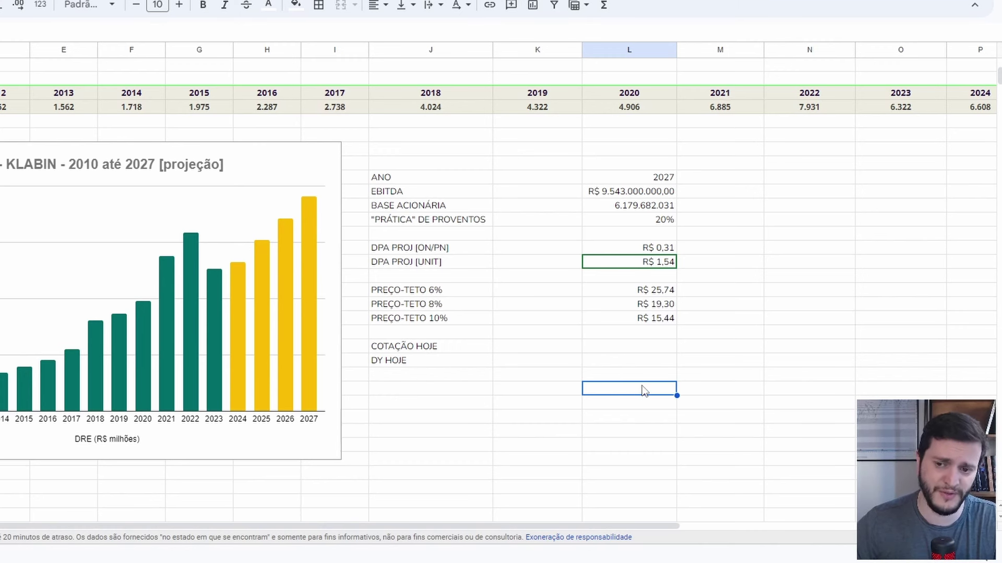
Examine the PREÇO-TETO 6% row together with the DPA PROJ [UNIT] row of the projection table.
{"action": "left_click", "coordinate": [459, 293]}
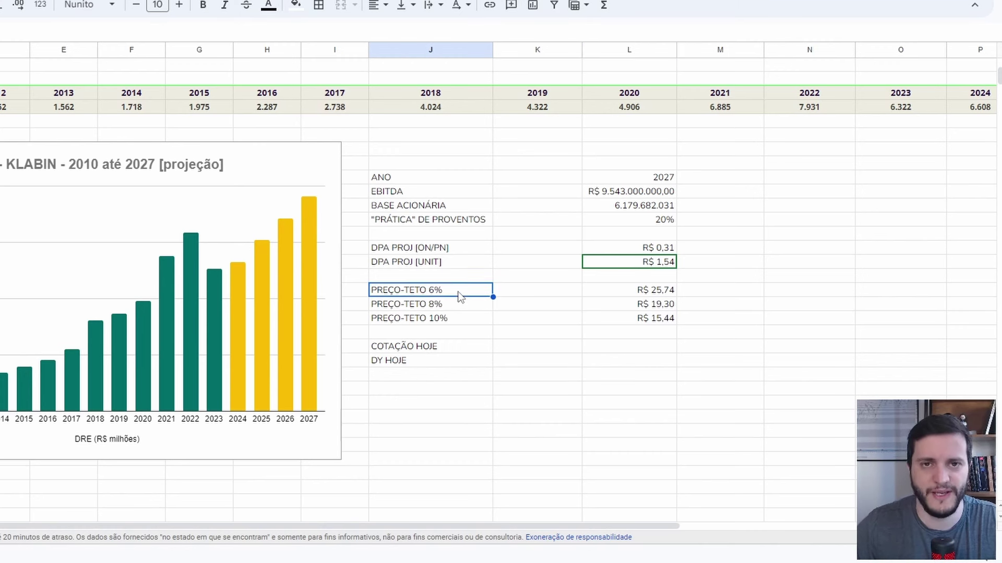
{"action": "left_click", "coordinate": [638, 297]}
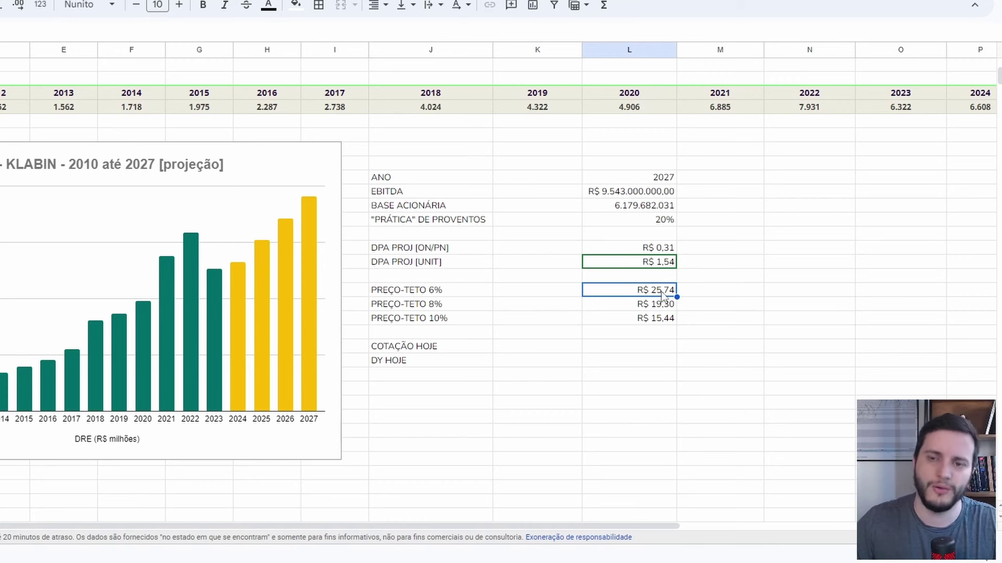
{"action": "left_click", "coordinate": [662, 263]}
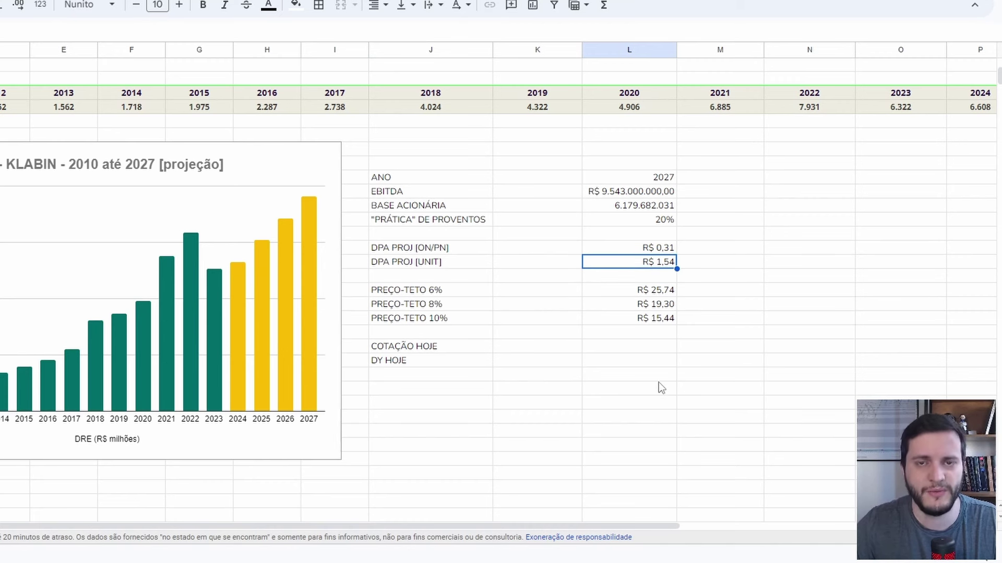
{"action": "left_click", "coordinate": [434, 266]}
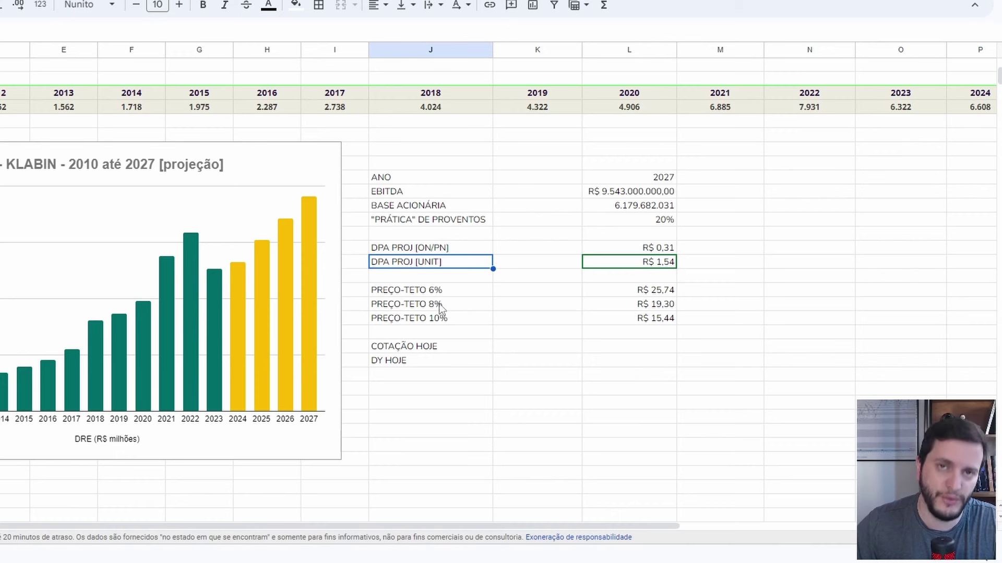
Reveal the COTAÇÃO HOJE and DY HOJE values in cells L40:L41 by making their text black, and select the DY HOJE value.
{"action": "left_click_drag", "start_coordinate": [609, 304], "coordinate": [625, 359]}
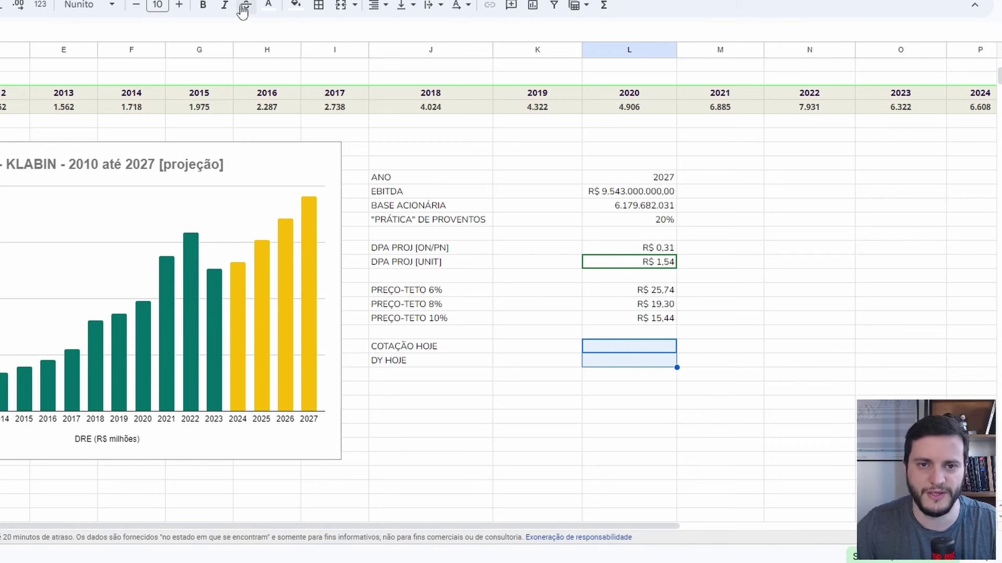
{"action": "left_click", "coordinate": [268, 6]}
{"action": "left_click", "coordinate": [272, 51]}
{"action": "left_click", "coordinate": [578, 374]}
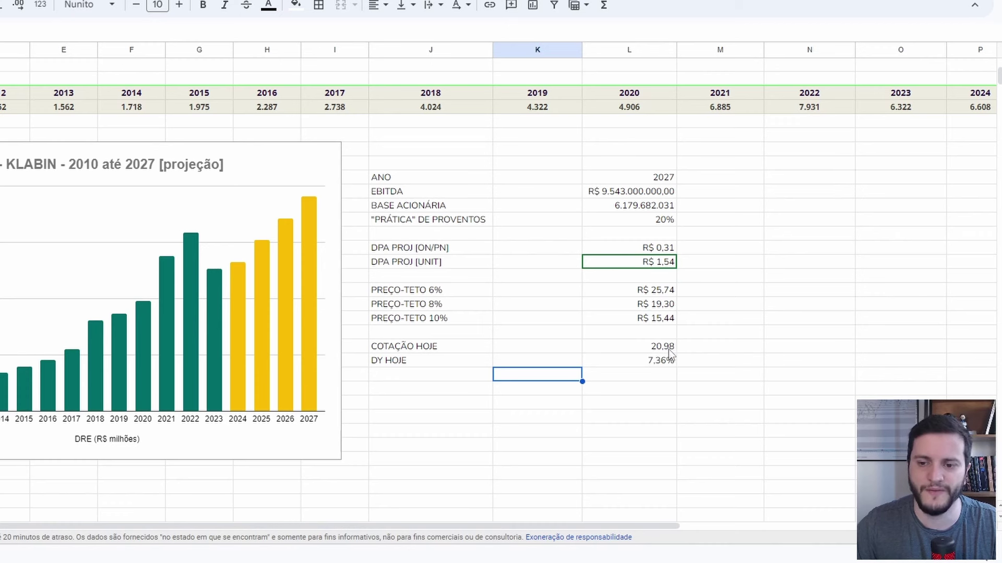
{"action": "left_click", "coordinate": [659, 362]}
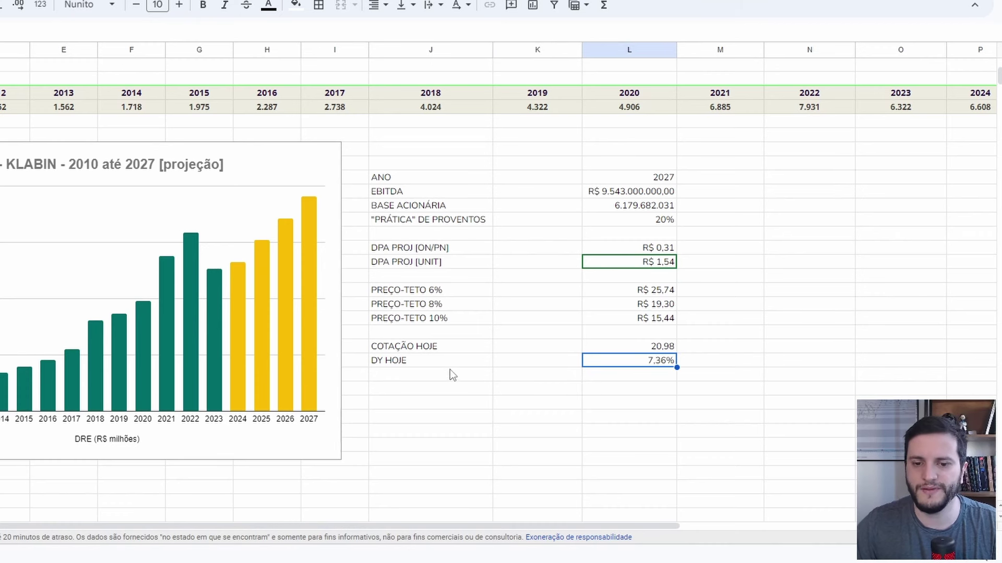